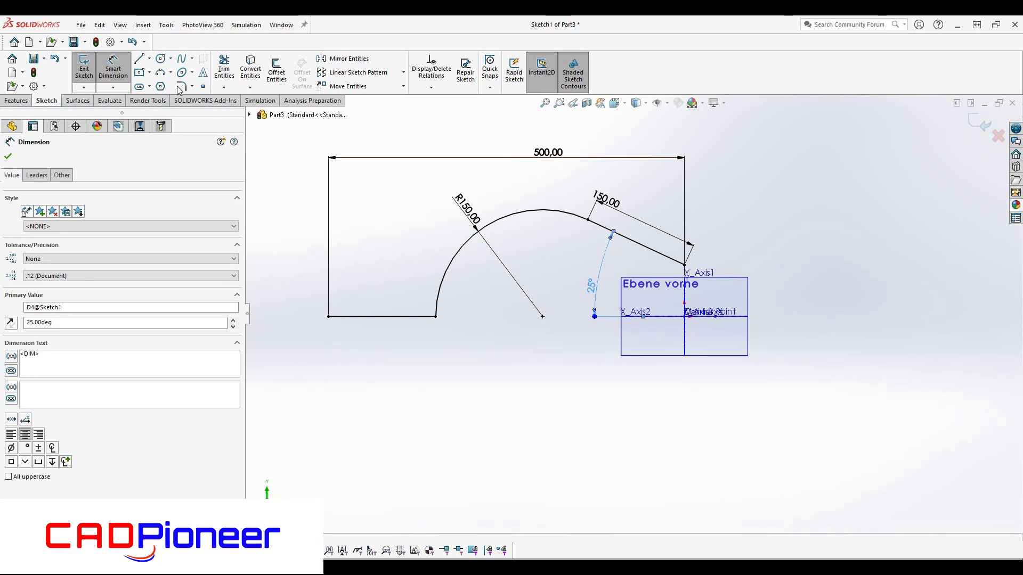
Step: Fillet the corner between the horizontal line and the large arc with a 50 mm radius
{"action": "left_click", "coordinate": [435, 317]}
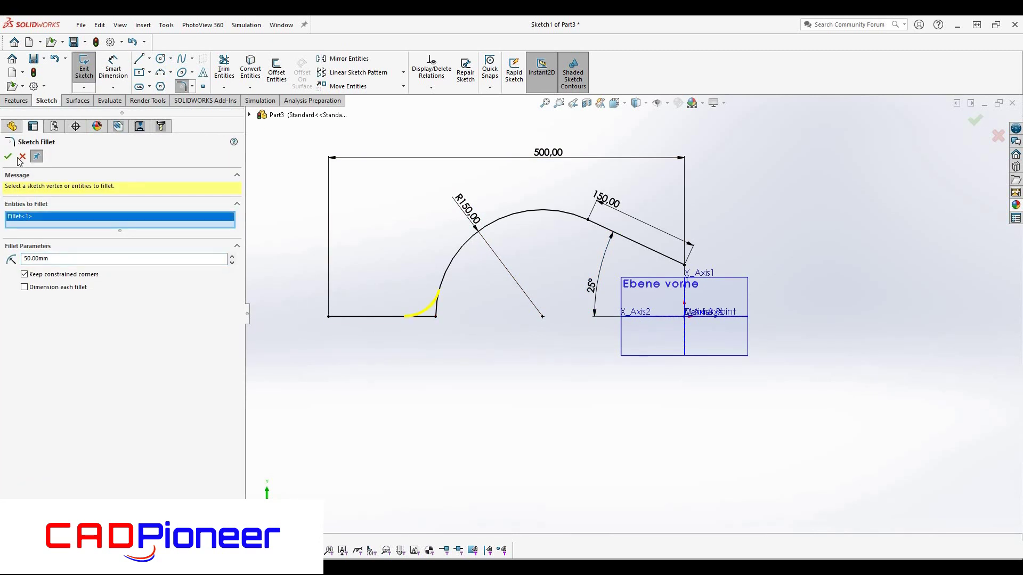
{"action": "scroll", "coordinate": [616, 268], "scroll_direction": "up", "scroll_amount": 1}
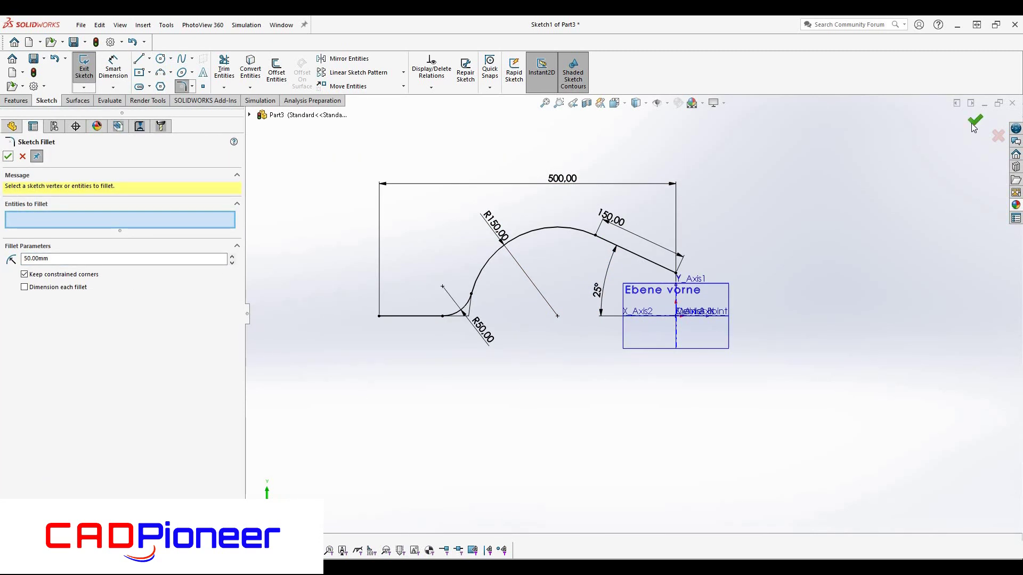
{"action": "key", "text": "Escape"}
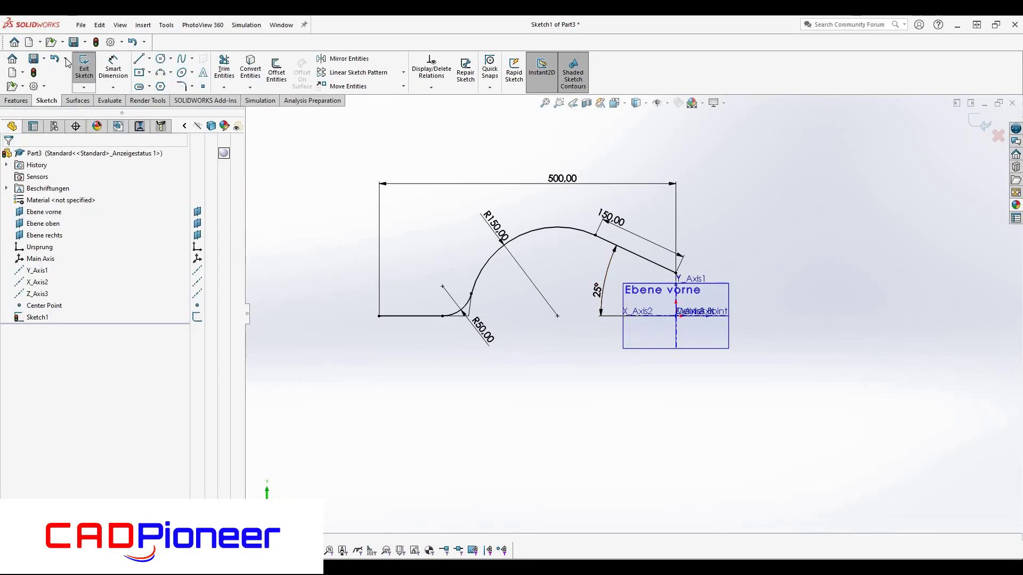
Step: Revolve the profile sketch as a surface 360 degrees about Y_Axis1
{"action": "left_click", "coordinate": [78, 101]}
{"action": "middle_click_drag", "start_coordinate": [554, 270], "coordinate": [459, 235]}
{"action": "left_click", "coordinate": [633, 398]}
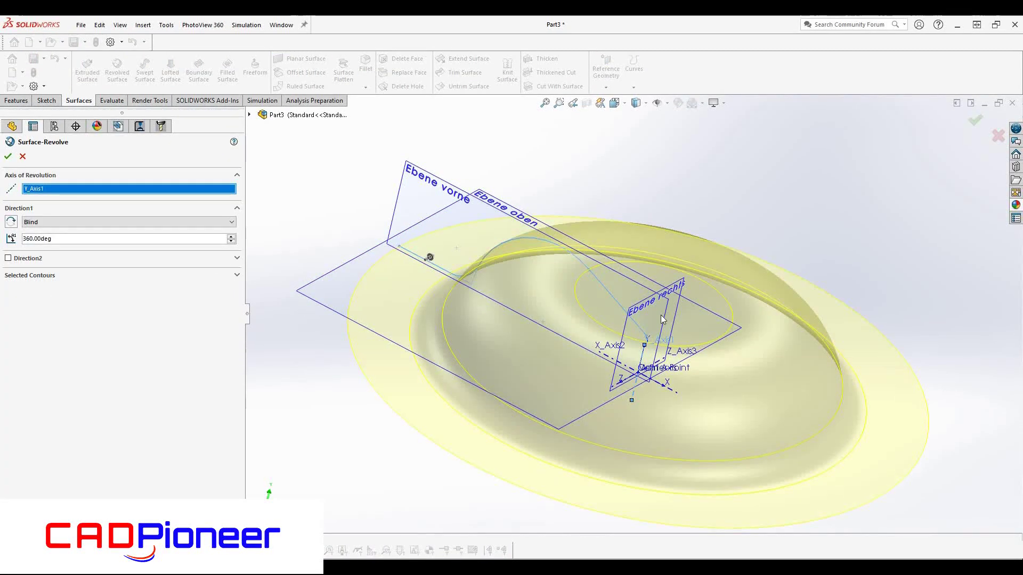
{"action": "scroll", "coordinate": [634, 381], "scroll_direction": "up", "scroll_amount": 3}
{"action": "mouse_move", "coordinate": [635, 373]}
{"action": "middle_mouse_down"}
{"action": "mouse_move", "coordinate": [649, 335]}
{"action": "mouse_move", "coordinate": [643, 356]}
{"action": "middle_mouse_up"}
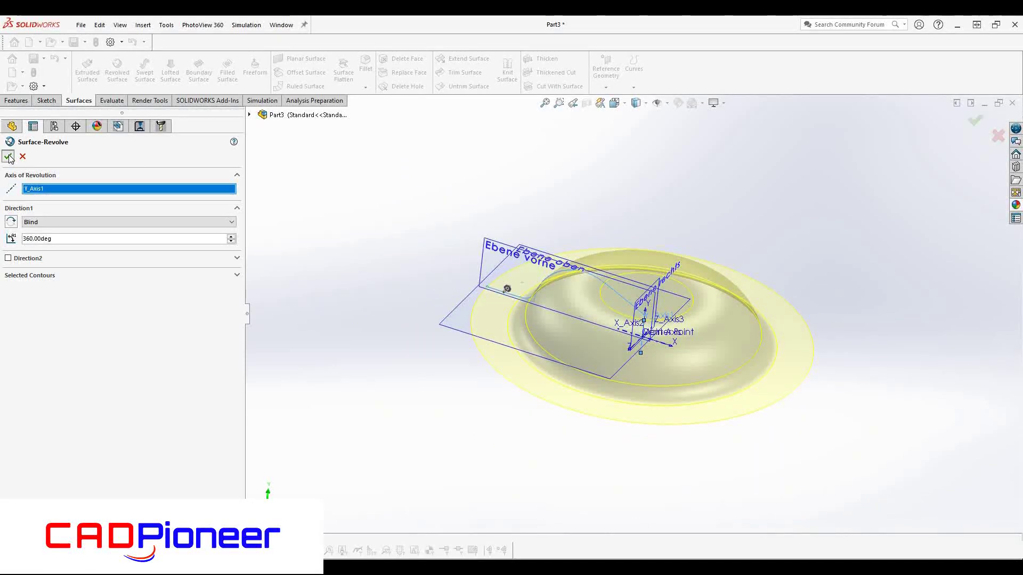
{"action": "left_click", "coordinate": [8, 156]}
Step: Start a sketch on Ebene oben and draw a diagonal construction line from the origin to the disc's outer edge
{"action": "left_click", "coordinate": [763, 442]}
{"action": "left_click", "coordinate": [800, 413]}
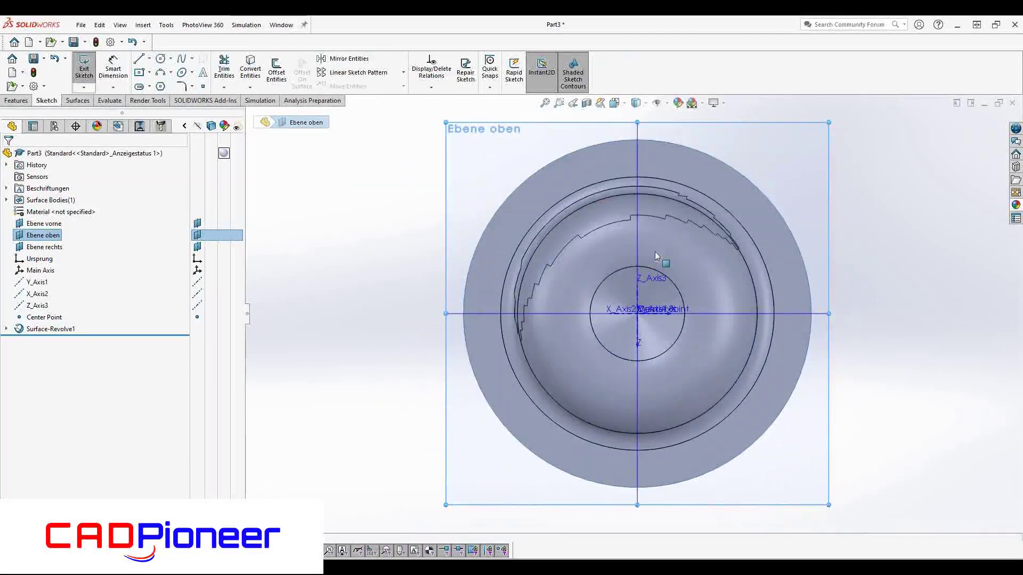
{"action": "left_click", "coordinate": [139, 59]}
{"action": "left_click", "coordinate": [142, 87]}
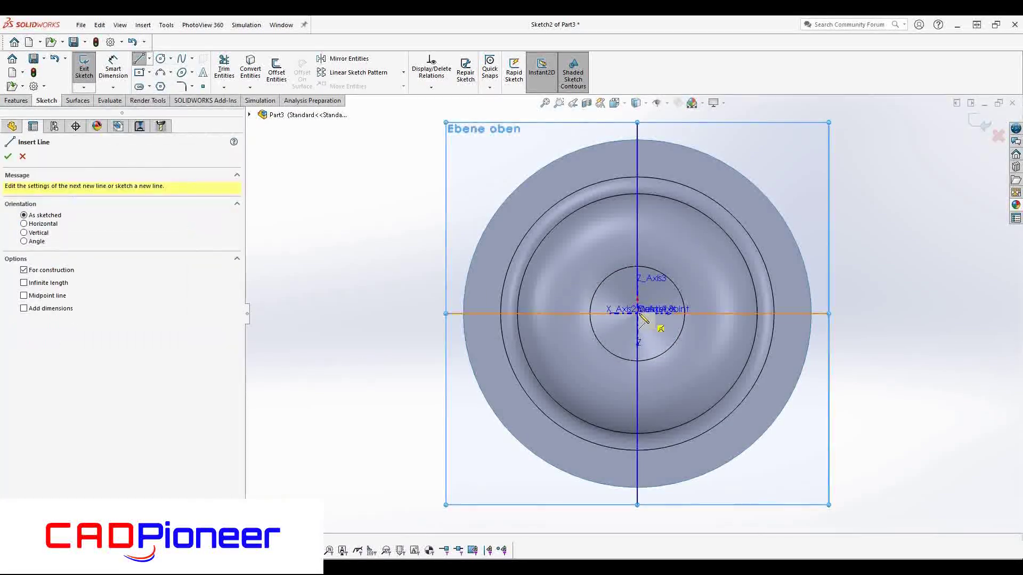
{"action": "left_click", "coordinate": [637, 313]}
{"action": "left_click", "coordinate": [760, 191]}
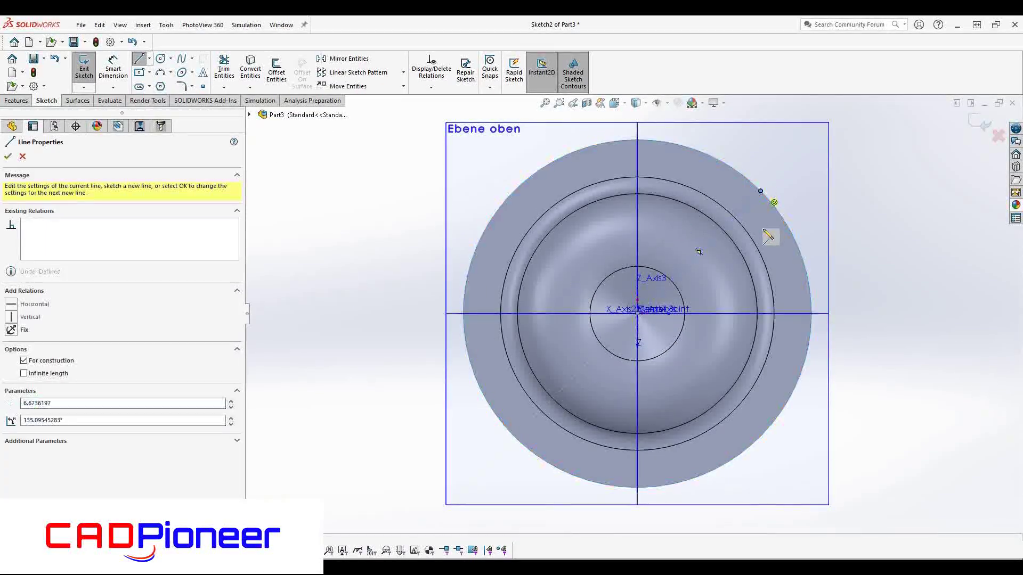
{"action": "key", "text": "Escape"}
Step: Dimension the angle between the construction line and the front plane at 45 degrees
{"action": "left_click", "coordinate": [714, 313]}
{"action": "left_click", "coordinate": [715, 236], "text": "ctrl"}
{"action": "left_click", "coordinate": [113, 69]}
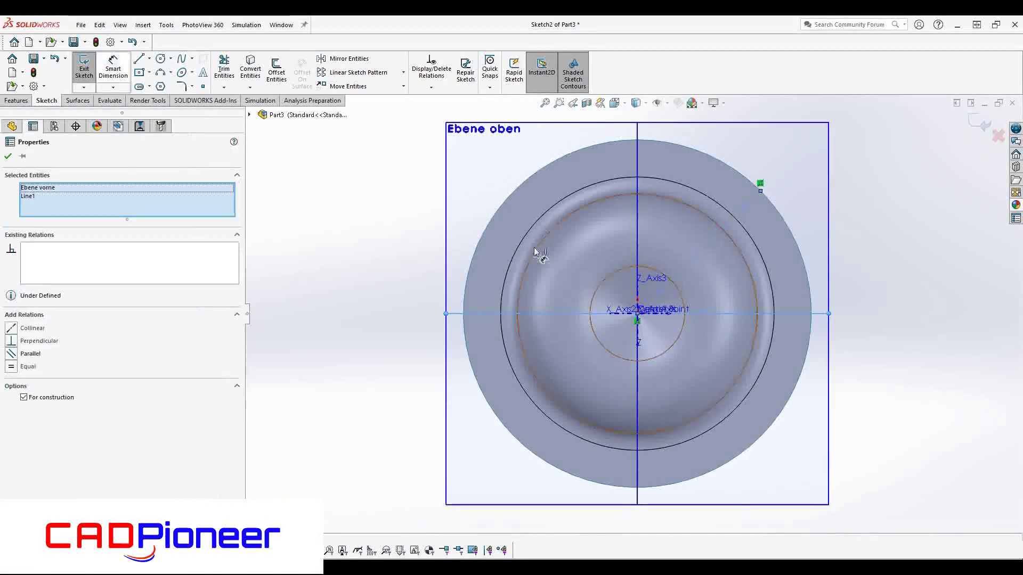
{"action": "left_click", "coordinate": [704, 247]}
{"action": "left_click", "coordinate": [758, 314]}
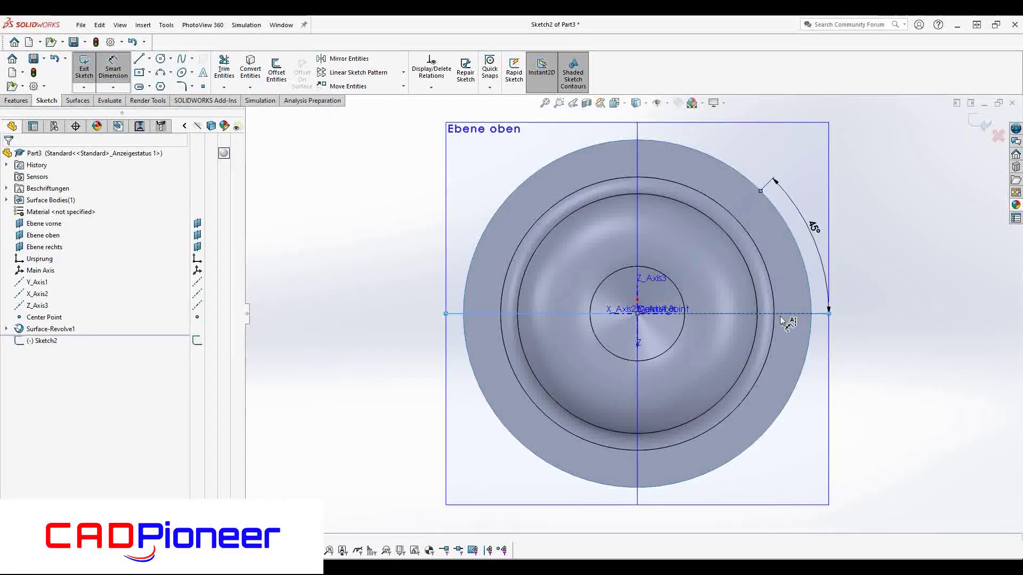
{"action": "left_click", "coordinate": [782, 320]}
{"action": "key", "text": "Return"}
Step: Sketch a vertical line upward near the origin and a connected line about 273 mm long ending on the construction line
{"action": "left_click", "coordinate": [150, 73]}
{"action": "left_click", "coordinate": [150, 59]}
{"action": "left_click", "coordinate": [154, 70]}
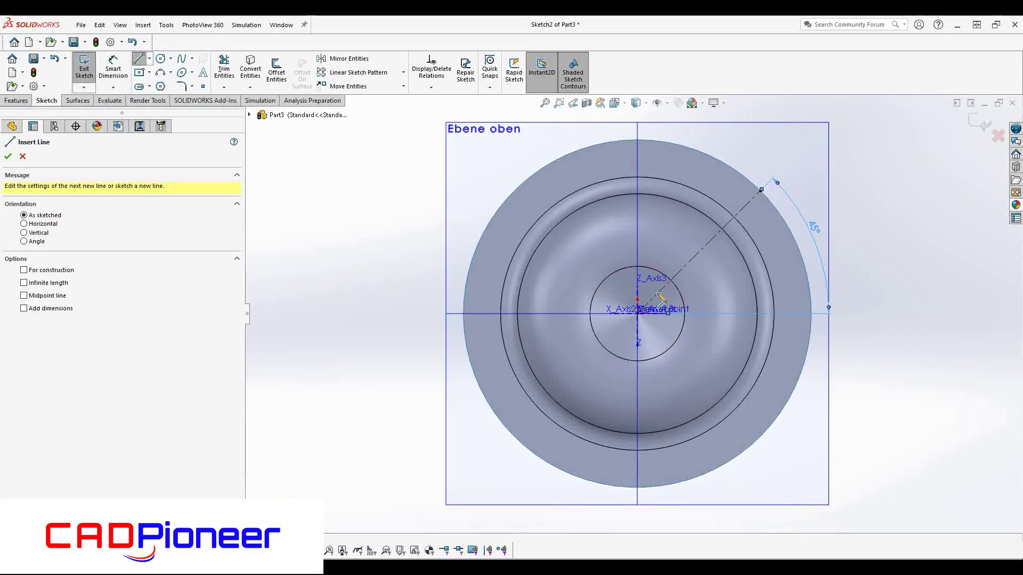
{"action": "left_click", "coordinate": [657, 295]}
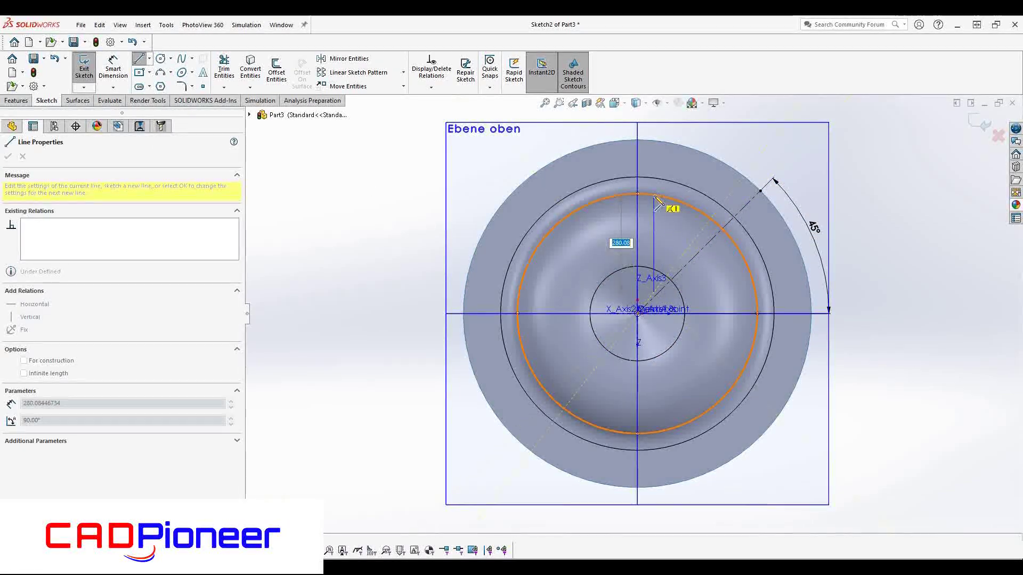
{"action": "left_click", "coordinate": [654, 186]}
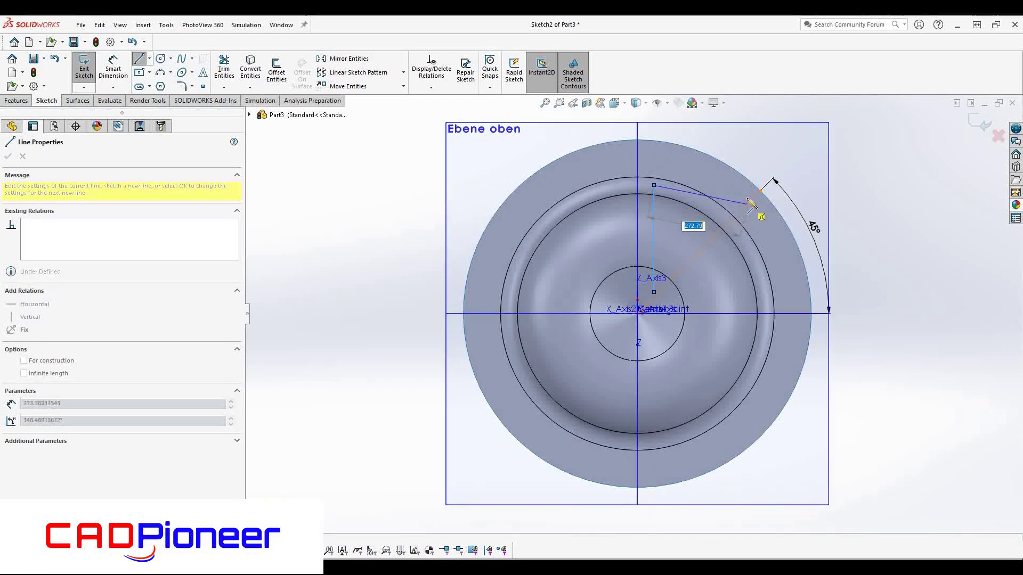
{"action": "left_click", "coordinate": [752, 200]}
{"action": "key", "text": "Escape"}
Step: Shorten the vertical line to about 206 mm and make its lower endpoint coincident with the construction line
{"action": "left_click_drag", "start_coordinate": [654, 186], "coordinate": [664, 213]}
{"action": "left_click_drag", "start_coordinate": [664, 292], "coordinate": [655, 287]}
{"action": "left_click", "coordinate": [686, 265]}
{"action": "left_click", "coordinate": [656, 287], "text": "ctrl"}
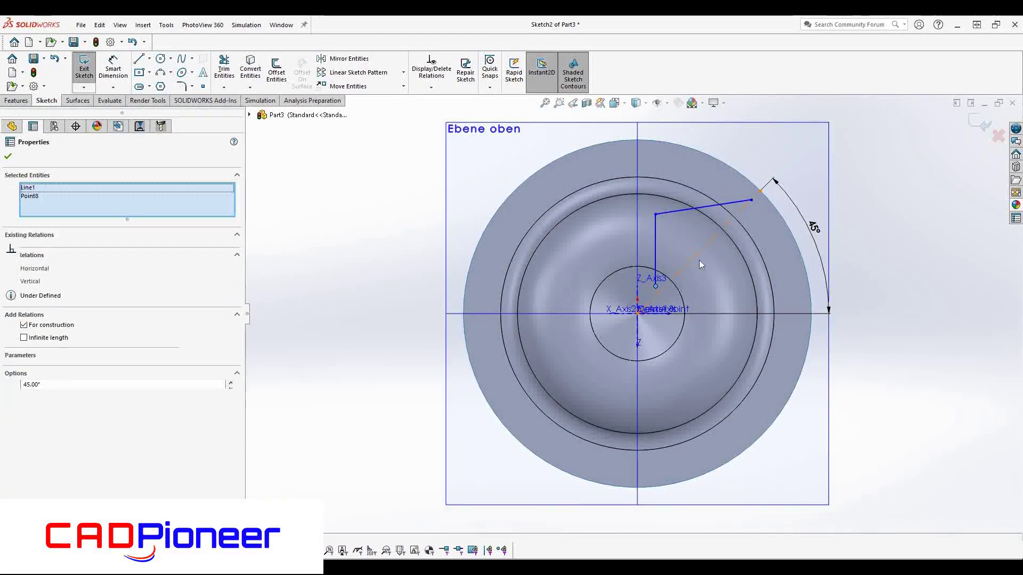
{"action": "left_click", "coordinate": [705, 246]}
{"action": "left_click", "coordinate": [890, 217]}
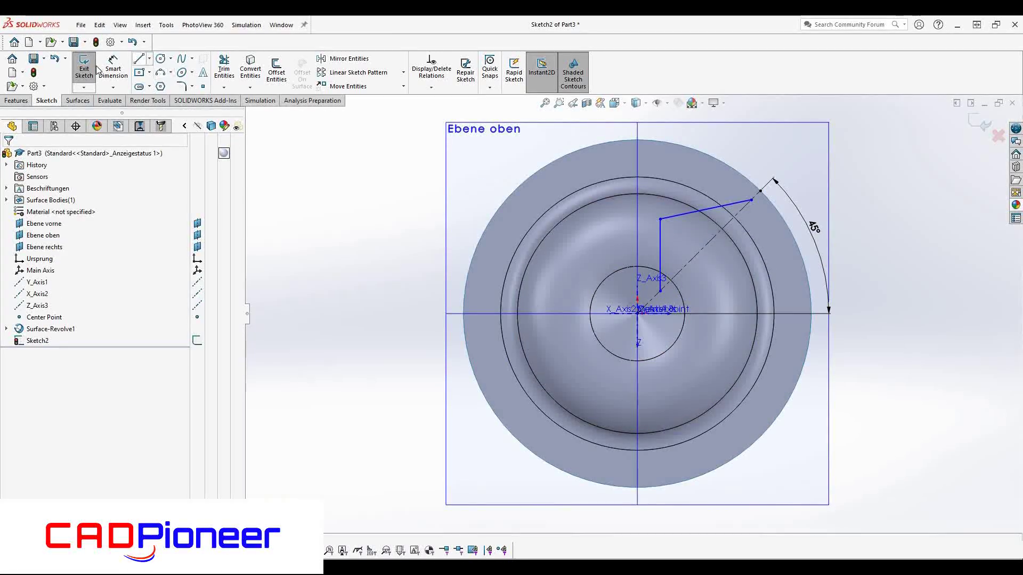
Step: Dimension the vertical line's length at 150 mm
{"action": "left_click", "coordinate": [661, 250]}
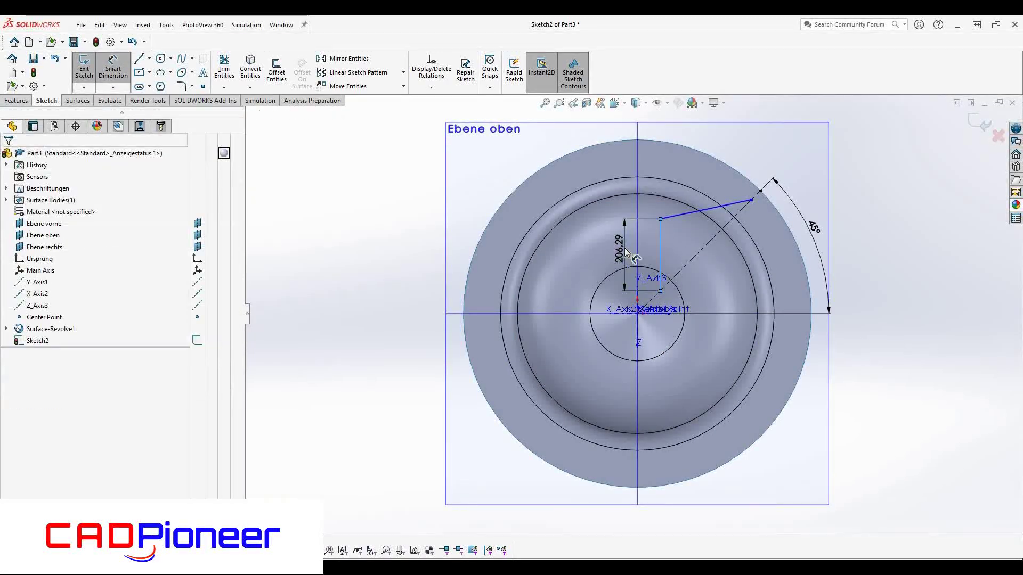
{"action": "left_click", "coordinate": [627, 252]}
{"action": "type", "text": "150"}
{"action": "key", "text": "Return"}
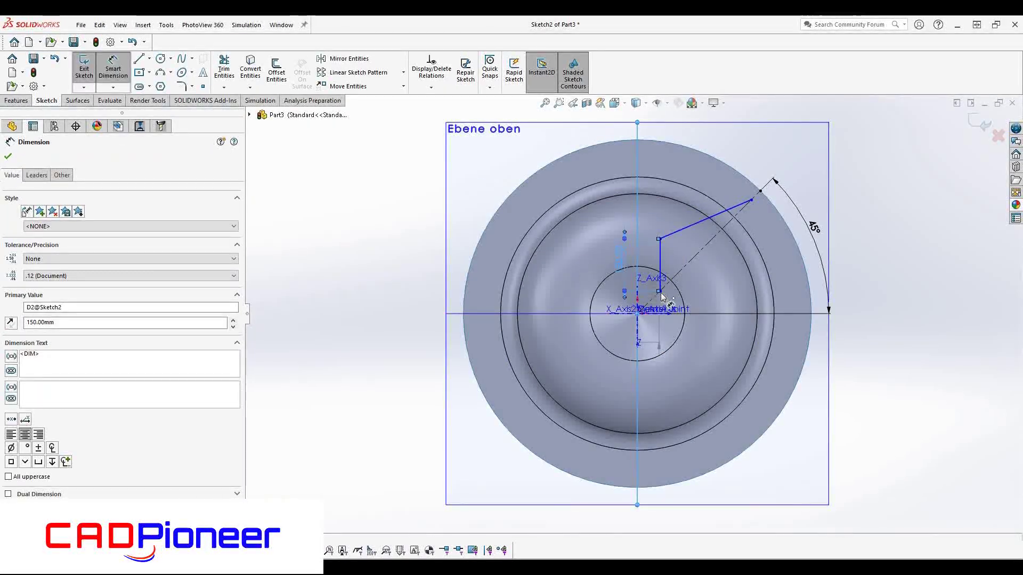
Step: Dimension the horizontal distance from the origin to the vertical line's lower endpoint at 50 mm
{"action": "left_click", "coordinate": [659, 291]}
{"action": "left_click", "coordinate": [637, 313]}
{"action": "left_click", "coordinate": [653, 337]}
{"action": "type", "text": "50"}
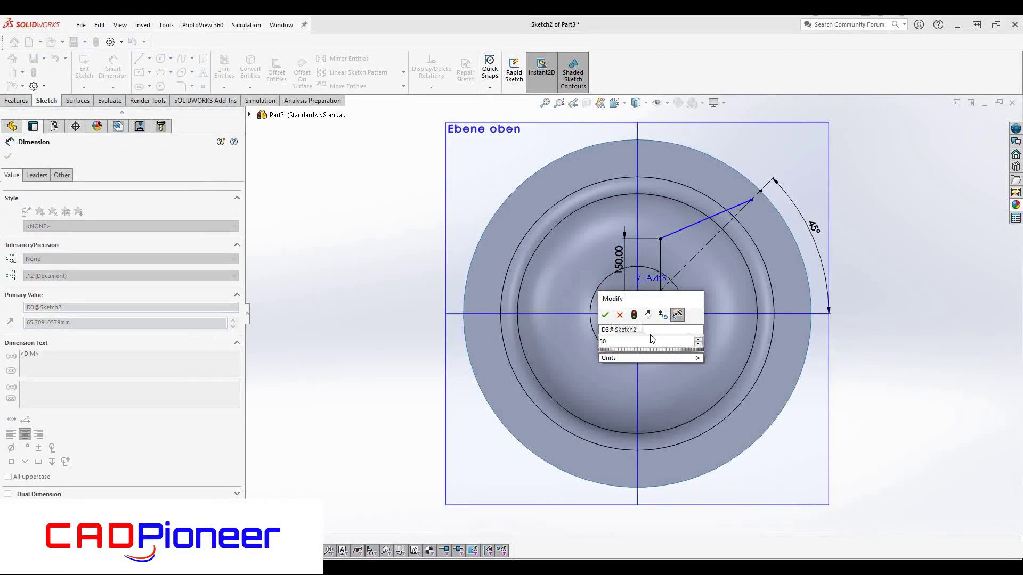
{"action": "key", "text": "Return"}
Step: Try to dimension the vertical line's lower endpoint from the front plane
{"action": "scroll", "coordinate": [611, 313], "scroll_direction": "down", "scroll_amount": 5}
{"action": "left_click", "coordinate": [636, 322]}
{"action": "left_click", "coordinate": [599, 285]}
{"action": "left_click", "coordinate": [703, 305]}
{"action": "left_click", "coordinate": [602, 266]}
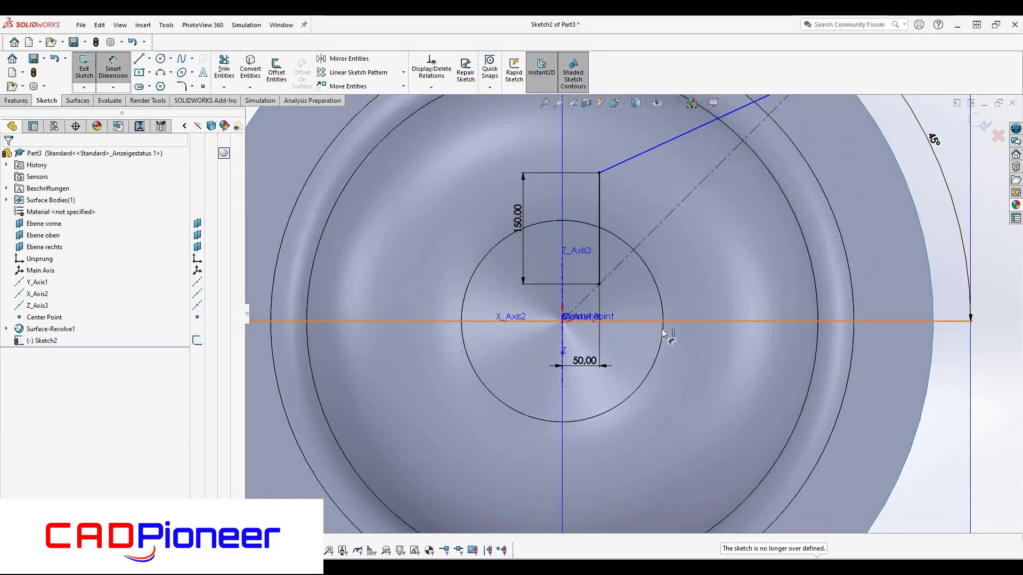
Step: Dimension the angle between the slanted line and the diagonal construction line at 25 degrees
{"action": "scroll", "coordinate": [663, 335], "scroll_direction": "up", "scroll_amount": 3}
{"action": "left_click", "coordinate": [640, 226]}
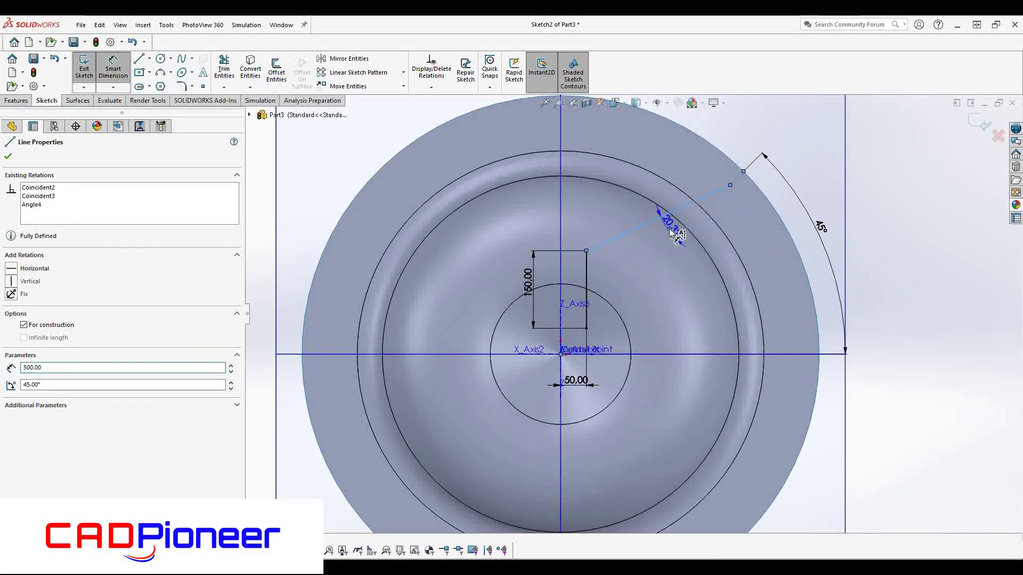
{"action": "left_click", "coordinate": [670, 233]}
{"action": "type", "text": "25"}
{"action": "key", "text": "Return"}
{"action": "scroll", "coordinate": [847, 230], "scroll_direction": "up", "scroll_amount": 1}
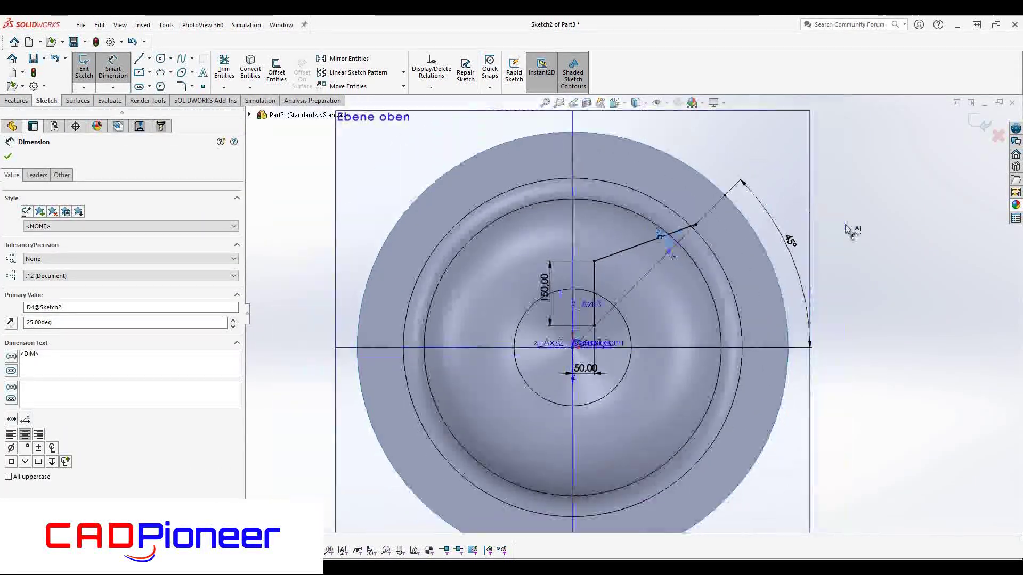
Step: Mirror the slanted and vertical lines about the diagonal construction line to close the kite-shaped profile
{"action": "key", "text": "Escape"}
{"action": "left_click", "coordinate": [343, 59]}
{"action": "left_click", "coordinate": [645, 243]}
{"action": "left_click", "coordinate": [594, 293]}
{"action": "left_click", "coordinate": [630, 283]}
{"action": "left_click", "coordinate": [8, 157]}
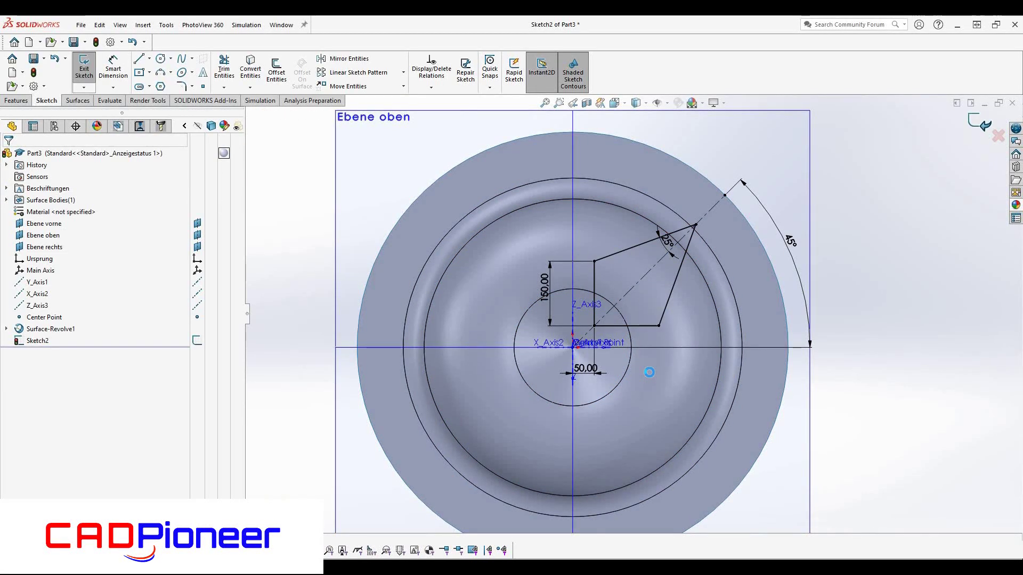
Step: Close the sketch and trim the revolved surface with it, removing the piece inside the kite profile
{"action": "left_click", "coordinate": [975, 121]}
{"action": "middle_click_drag", "start_coordinate": [596, 395], "coordinate": [575, 250]}
{"action": "left_click", "coordinate": [464, 72]}
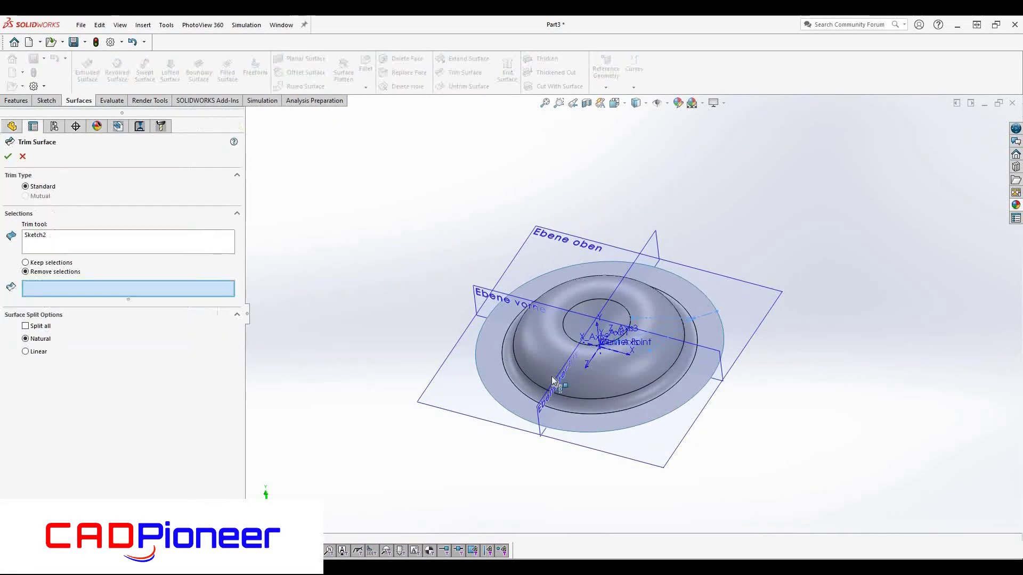
{"action": "left_click", "coordinate": [654, 309]}
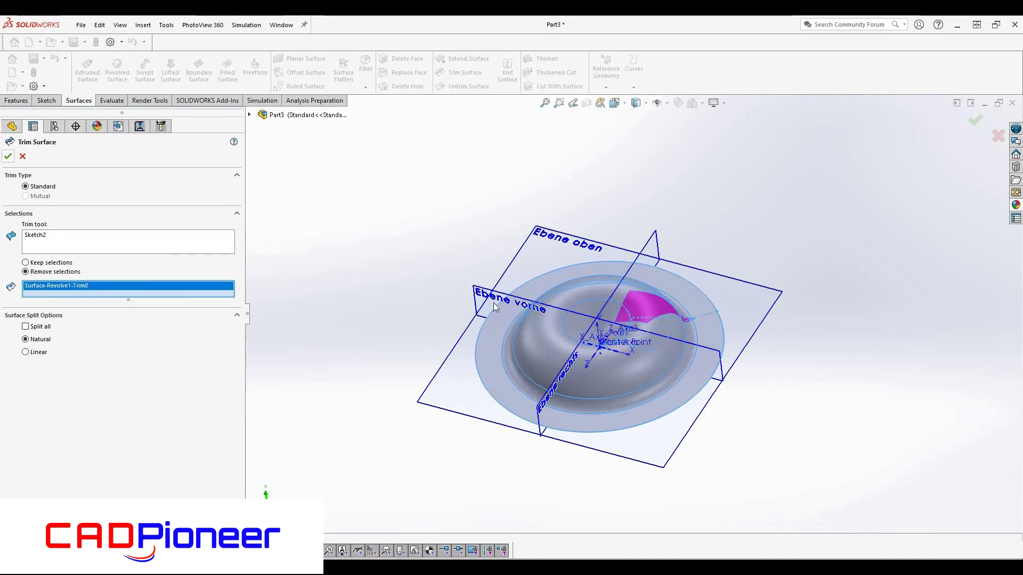
{"action": "key", "text": "Return"}
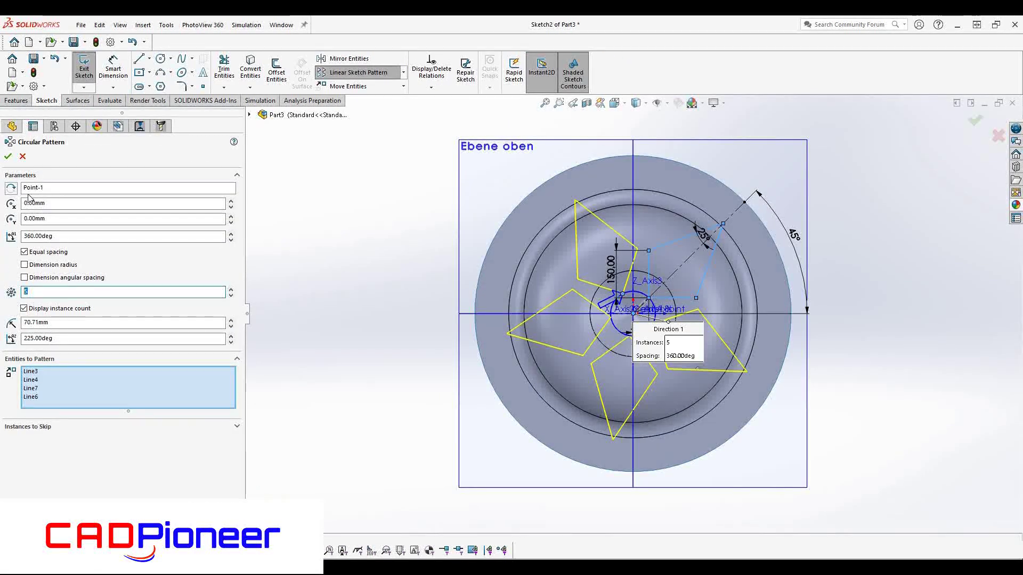
Step: Circular-pattern the four kite lines about the origin as 5 equally spaced instances over 360 degrees and exit the sketch
{"action": "key", "text": "Return"}
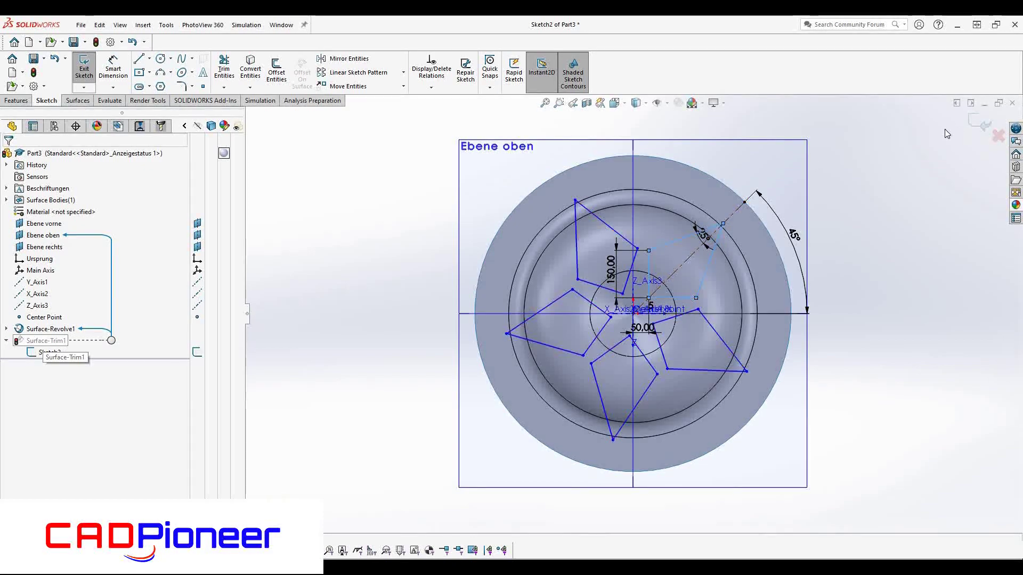
{"action": "left_click", "coordinate": [978, 122]}
Step: Sketch a hexagon on Ebene oben, centred on the origin with its upper vertex on the disc's outer edge
{"action": "mouse_move", "coordinate": [598, 399]}
{"action": "middle_mouse_down"}
{"action": "mouse_move", "coordinate": [563, 211]}
{"action": "mouse_move", "coordinate": [601, 316]}
{"action": "mouse_move", "coordinate": [391, 356]}
{"action": "middle_mouse_up"}
{"action": "left_click", "coordinate": [393, 357]}
{"action": "left_click", "coordinate": [436, 328]}
{"action": "left_click", "coordinate": [161, 86]}
{"action": "left_click", "coordinate": [633, 313]}
{"action": "left_click", "coordinate": [633, 156]}
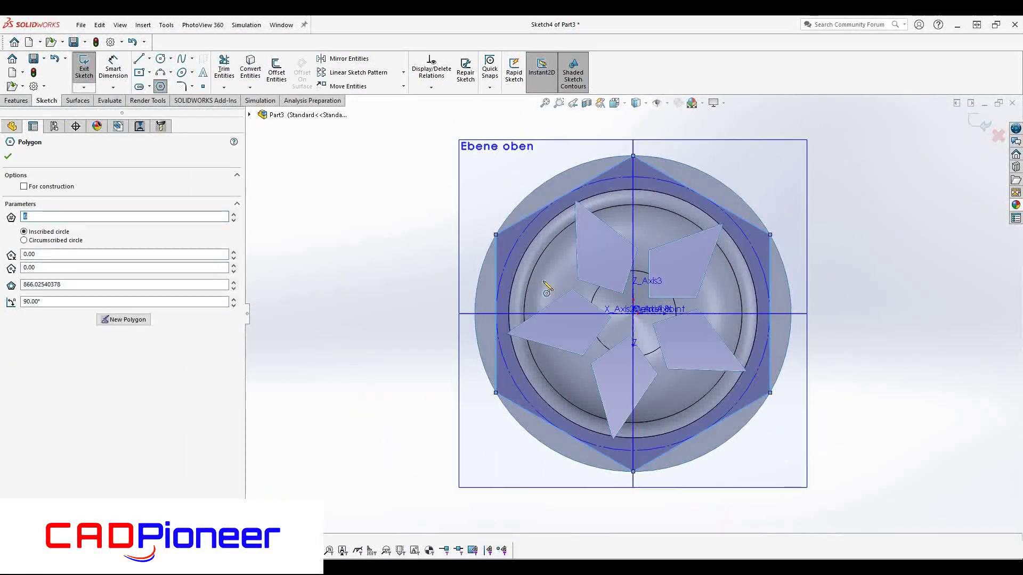
{"action": "key", "text": "Escape"}
{"action": "left_click", "coordinate": [979, 123]}
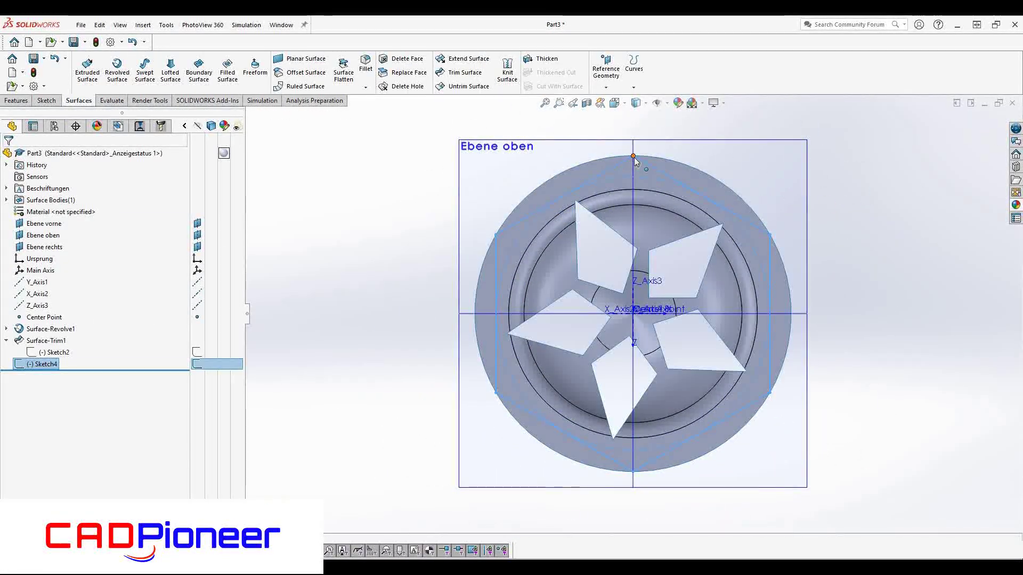
Step: Edit the hexagon sketch to constrain its upper vertex onto the disc's outer edge, and rebuild the part
{"action": "right_click", "coordinate": [59, 363]}
{"action": "left_click", "coordinate": [68, 330]}
{"action": "mouse_move", "coordinate": [633, 156]}
{"action": "left_mouse_down"}
{"action": "mouse_move", "coordinate": [639, 165]}
{"action": "mouse_move", "coordinate": [633, 156]}
{"action": "left_mouse_up"}
{"action": "left_click", "coordinate": [930, 155]}
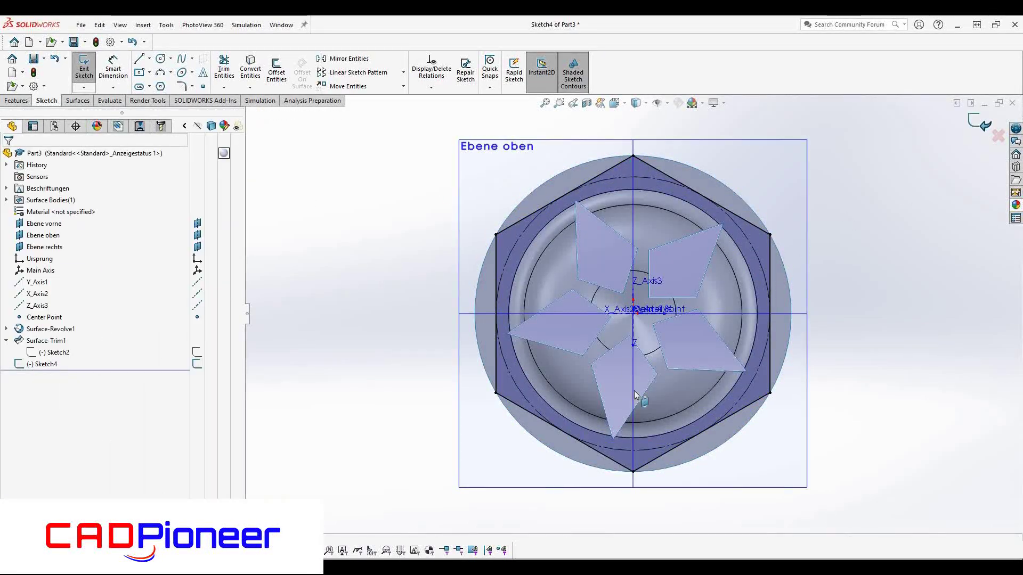
{"action": "key", "text": "ctrl+b"}
Step: Trim the surface with the hexagon sketch, removing the six rim segments outside the hexagon
{"action": "left_click", "coordinate": [463, 72]}
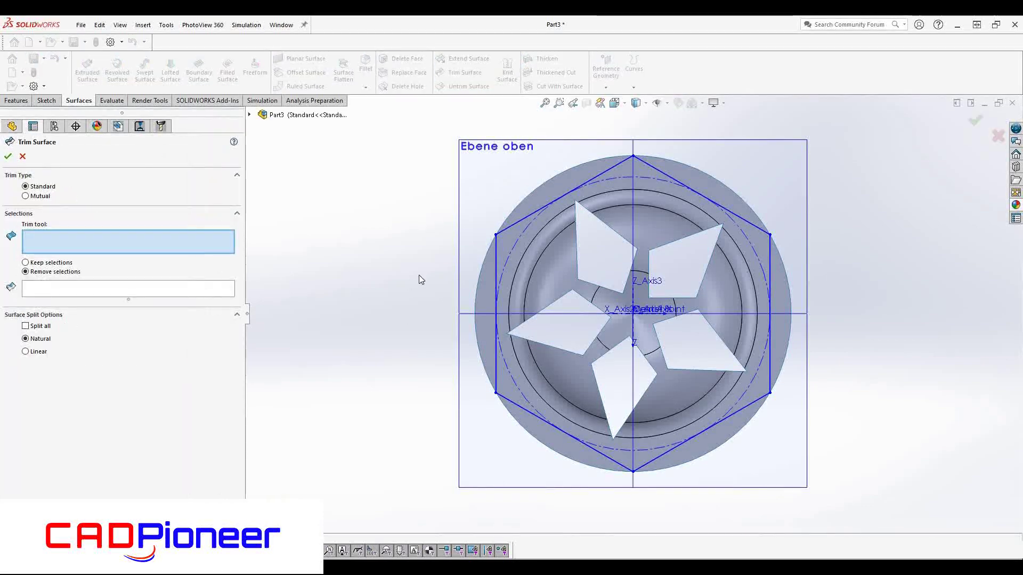
{"action": "left_click", "coordinate": [492, 273]}
{"action": "right_click", "coordinate": [181, 236]}
{"action": "left_click", "coordinate": [223, 257]}
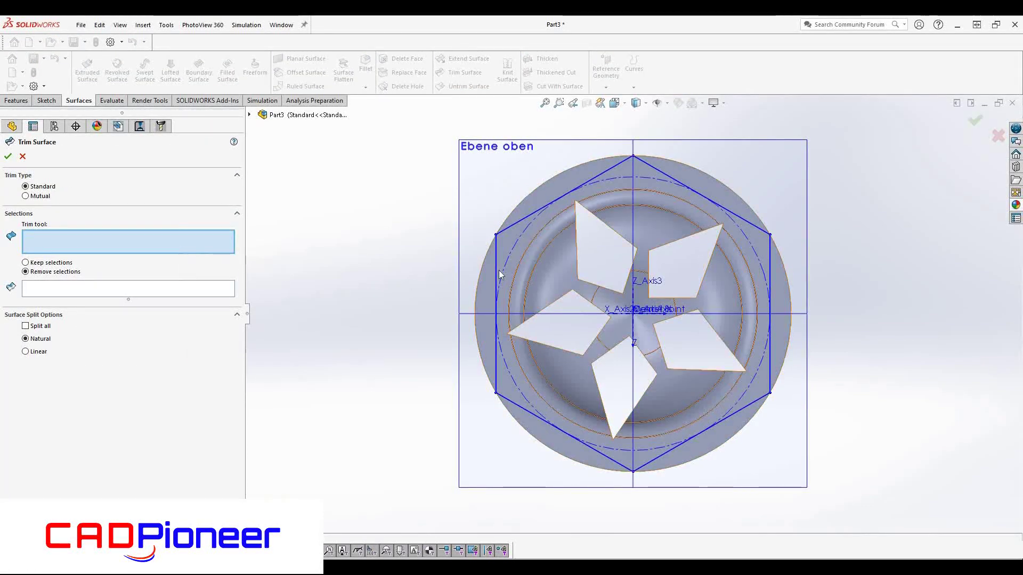
{"action": "left_click", "coordinate": [496, 272]}
{"action": "left_click", "coordinate": [480, 298]}
{"action": "left_click", "coordinate": [554, 178]}
{"action": "left_click", "coordinate": [714, 178]}
{"action": "left_click", "coordinate": [779, 320]}
{"action": "left_click", "coordinate": [714, 445]}
{"action": "left_click", "coordinate": [567, 451]}
{"action": "left_click", "coordinate": [10, 155]}
Step: Show the hexagon sketch used by the second surface trim
{"action": "middle_click_drag", "start_coordinate": [525, 302], "coordinate": [551, 291]}
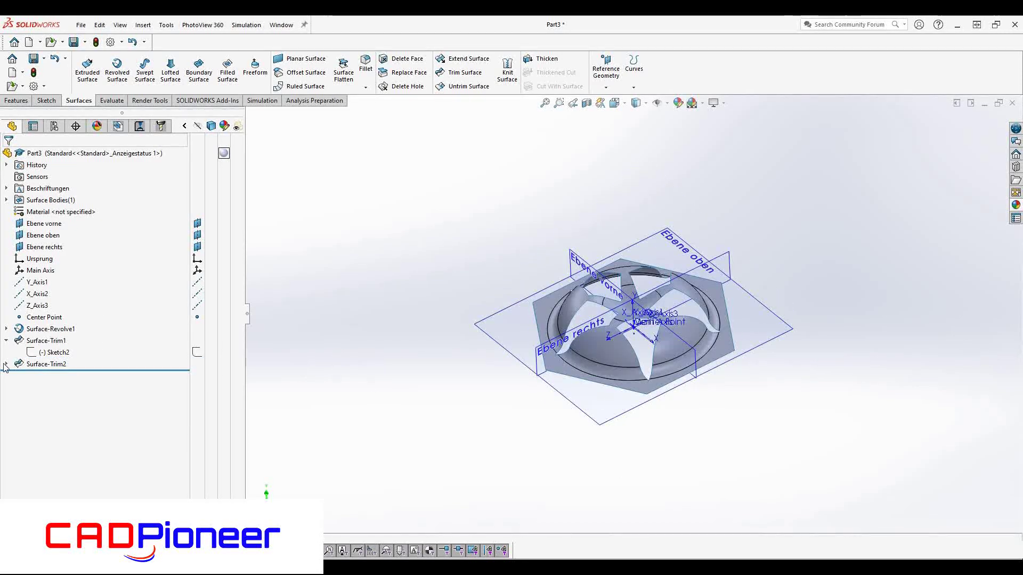
{"action": "left_click", "coordinate": [7, 364]}
{"action": "left_click", "coordinate": [196, 376]}
Step: Extrude the hexagon sketch as a blind surface 250 mm downward from the sketch plane
{"action": "left_click", "coordinate": [87, 72]}
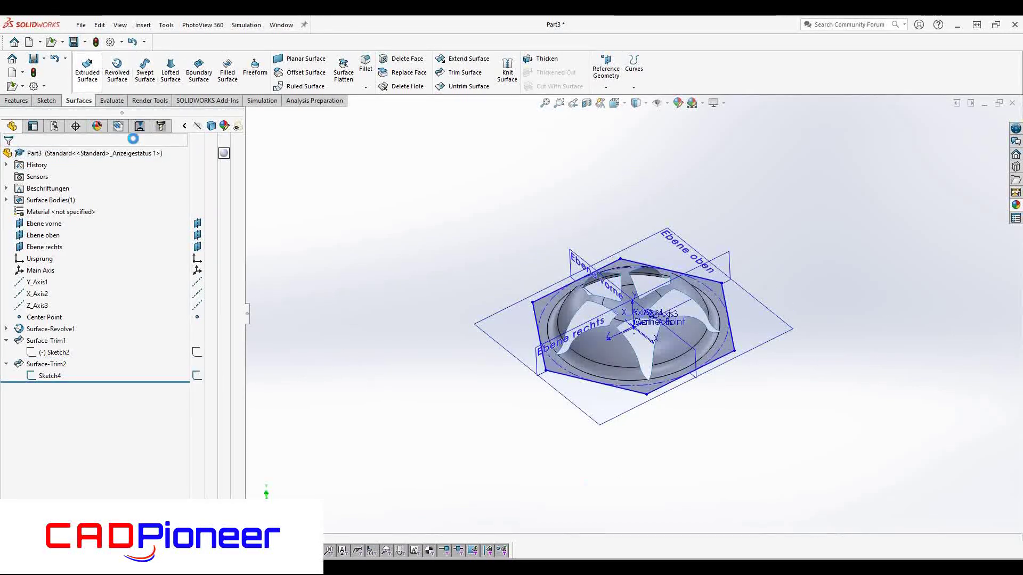
{"action": "left_click", "coordinate": [546, 366]}
{"action": "type", "text": "250"}
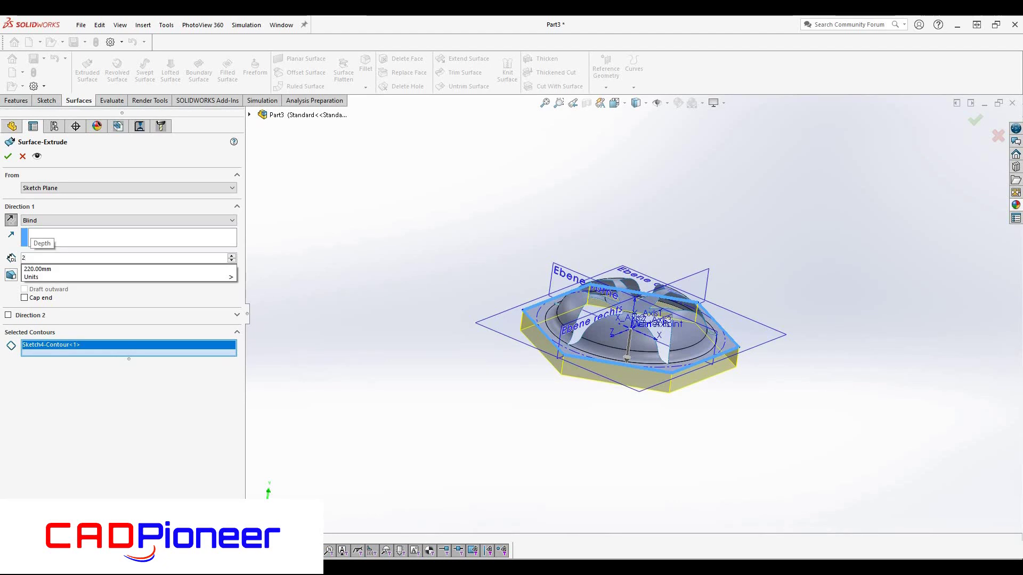
{"action": "key", "text": "Return"}
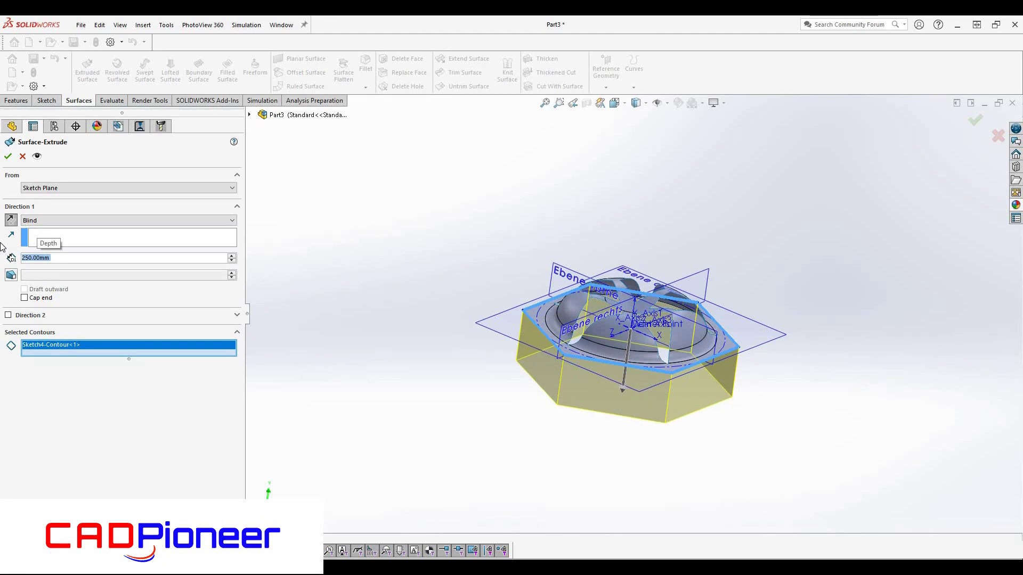
{"action": "key", "text": "Return"}
Step: Edit the side-wall surface extrusion to a 150 mm depth with a 50° outward draft
{"action": "right_click", "coordinate": [36, 388]}
{"action": "left_click", "coordinate": [44, 336]}
{"action": "left_click", "coordinate": [11, 275]}
{"action": "left_click", "coordinate": [59, 289]}
{"action": "type", "text": "50"}
{"action": "key", "text": "Return"}
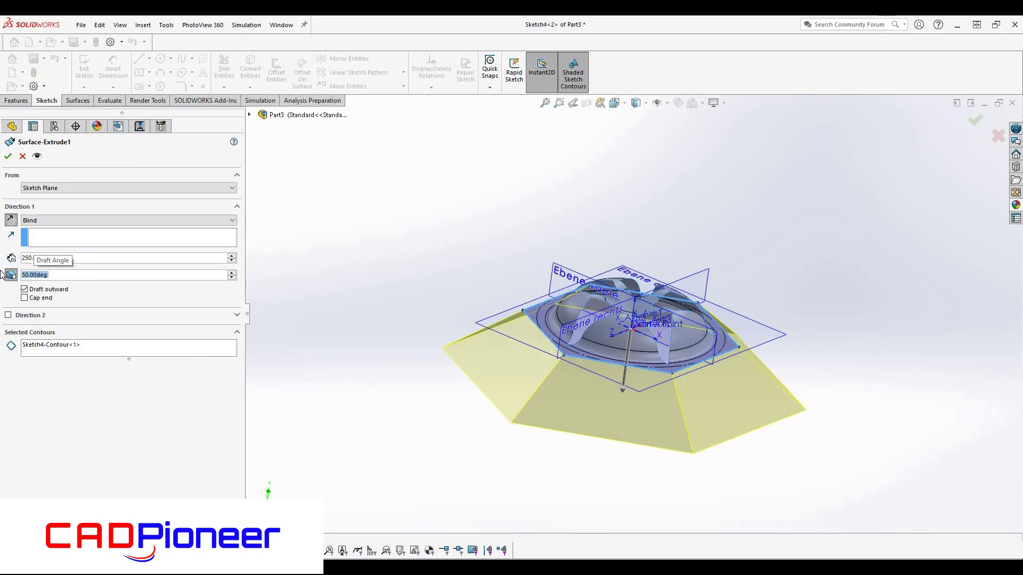
{"action": "type", "text": "150"}
{"action": "key", "text": "Return"}
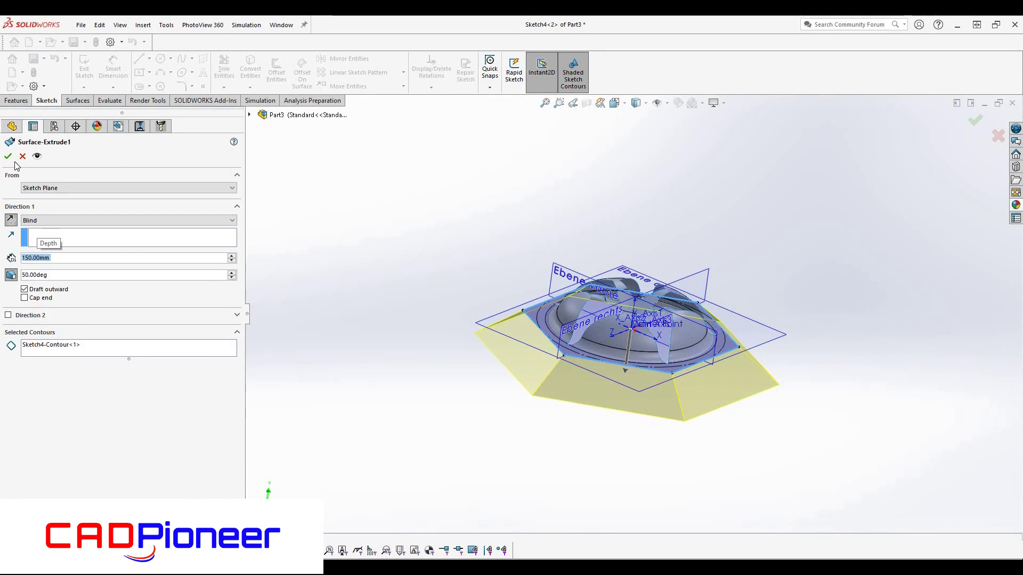
{"action": "key", "text": "Return"}
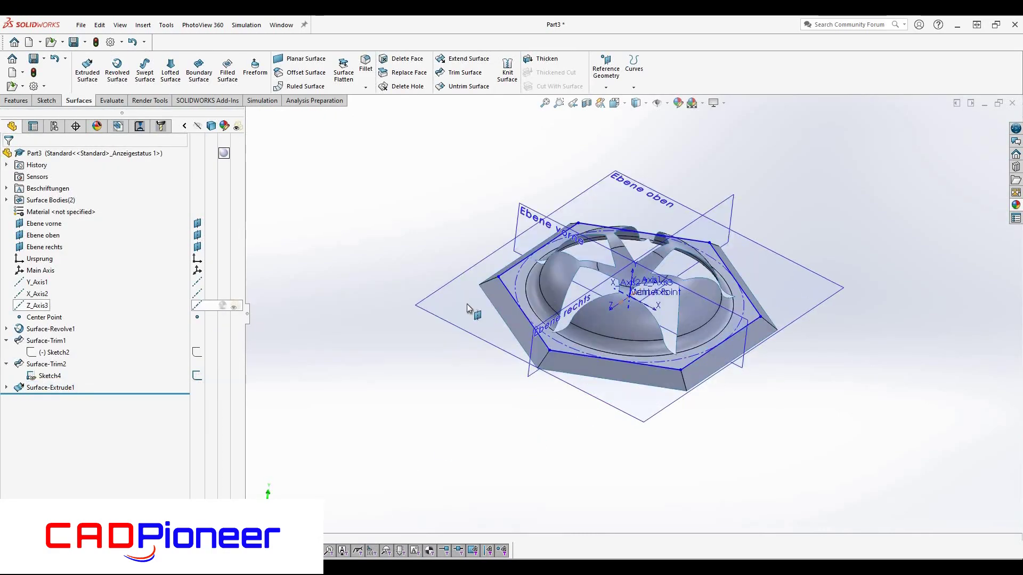
Step: Sketch an upright ellipse about 24 by 47 mm on Ebene oben, centred on the hexagon's construction circle just inside the lower corner
{"action": "scroll", "coordinate": [630, 310], "scroll_direction": "up", "scroll_amount": 1}
{"action": "middle_click_drag", "start_coordinate": [630, 310], "coordinate": [677, 280]}
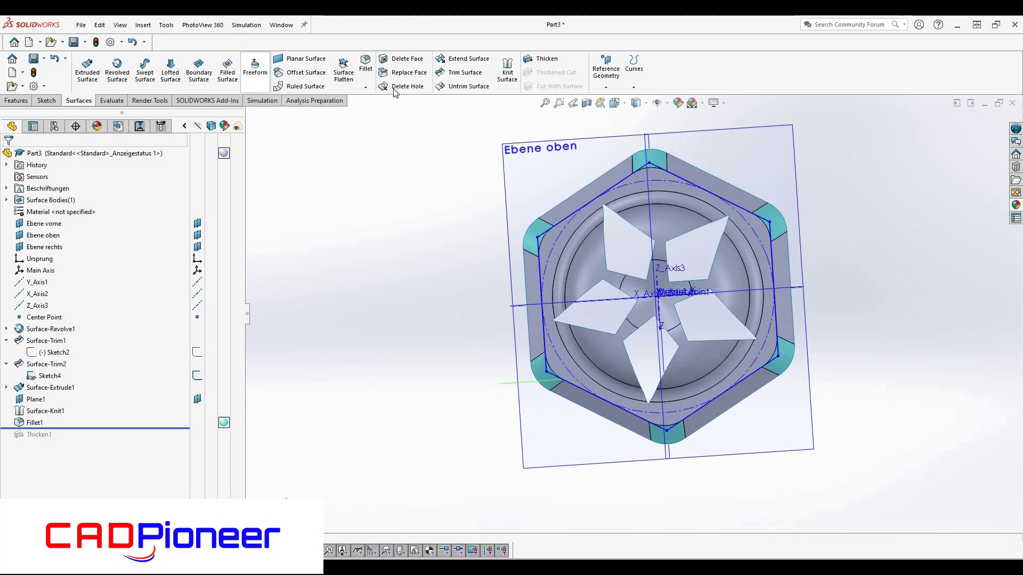
{"action": "left_click", "coordinate": [660, 178]}
{"action": "left_click", "coordinate": [698, 146]}
{"action": "scroll", "coordinate": [687, 408], "scroll_direction": "down", "scroll_amount": 4}
{"action": "left_click", "coordinate": [161, 58]}
{"action": "left_click", "coordinate": [182, 72]}
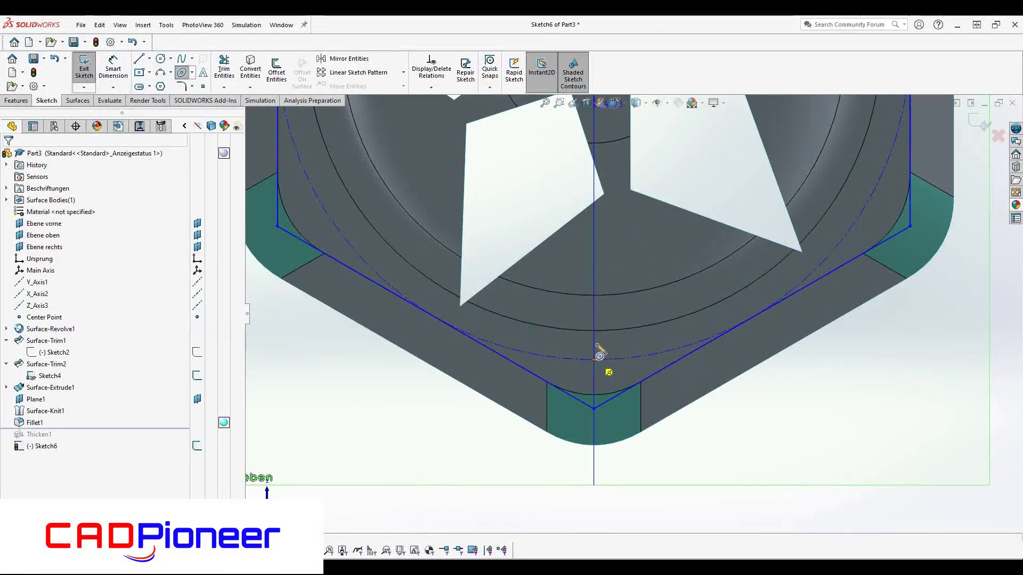
{"action": "left_click", "coordinate": [593, 360]}
{"action": "left_click", "coordinate": [585, 349]}
{"action": "right_click_drag", "start_coordinate": [585, 349], "coordinate": [594, 335]}
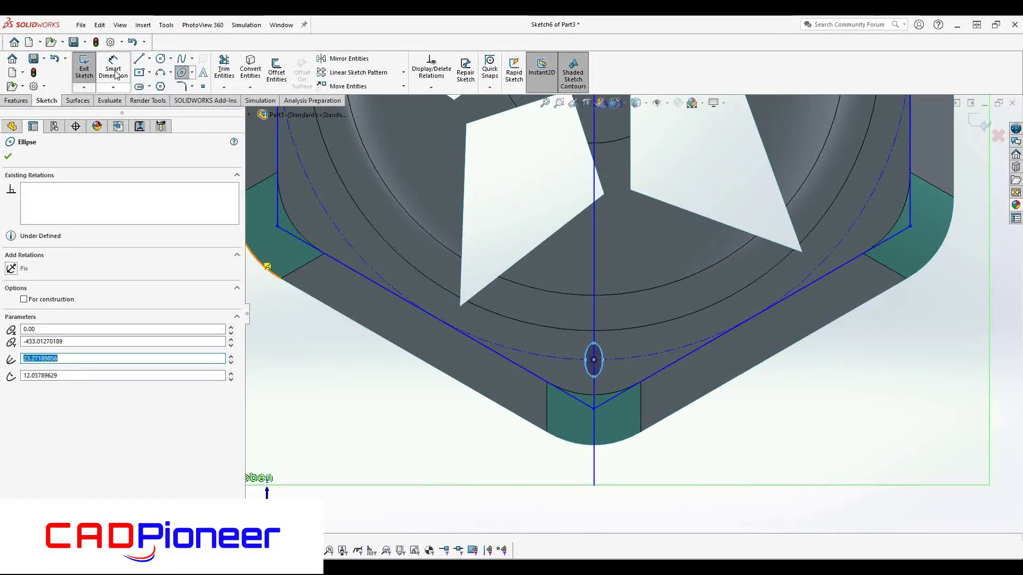
Step: Dimension the ellipse 25 mm wide and 50 mm long, and close the sketch
{"action": "left_click", "coordinate": [585, 360]}
{"action": "left_click", "coordinate": [603, 360]}
{"action": "left_click", "coordinate": [655, 459]}
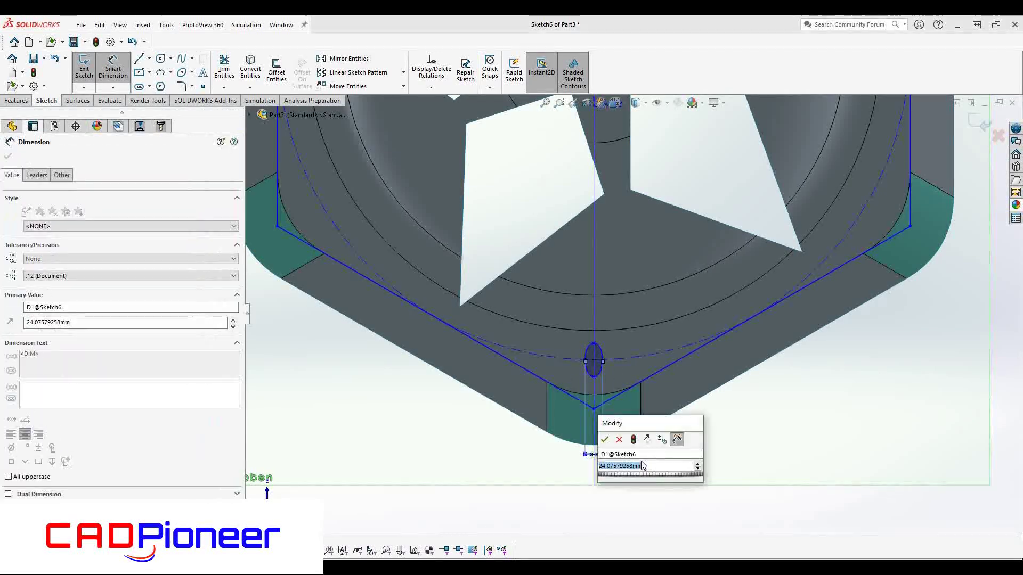
{"action": "type", "text": "25"}
{"action": "key", "text": "Return"}
{"action": "left_click", "coordinate": [595, 342]}
{"action": "left_click", "coordinate": [595, 378]}
{"action": "left_click", "coordinate": [688, 425]}
{"action": "type", "text": "50"}
{"action": "key", "text": "Return"}
{"action": "left_click", "coordinate": [992, 127]}
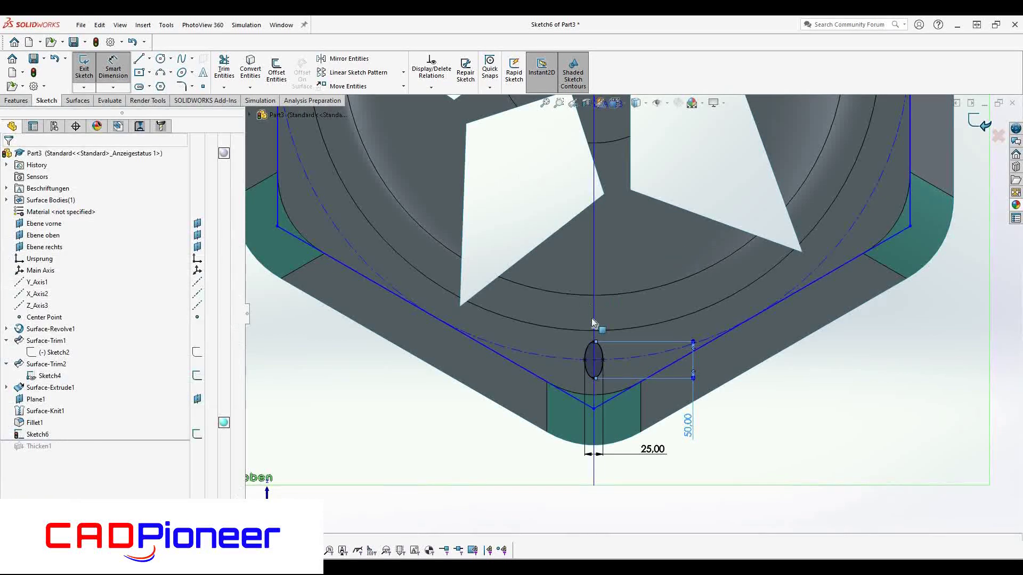
Step: Reopen the ellipse sketch and circular-pattern the ellipse around the origin as six equally spaced instances over 360°, rebuilding the part
{"action": "left_click", "coordinate": [38, 434]}
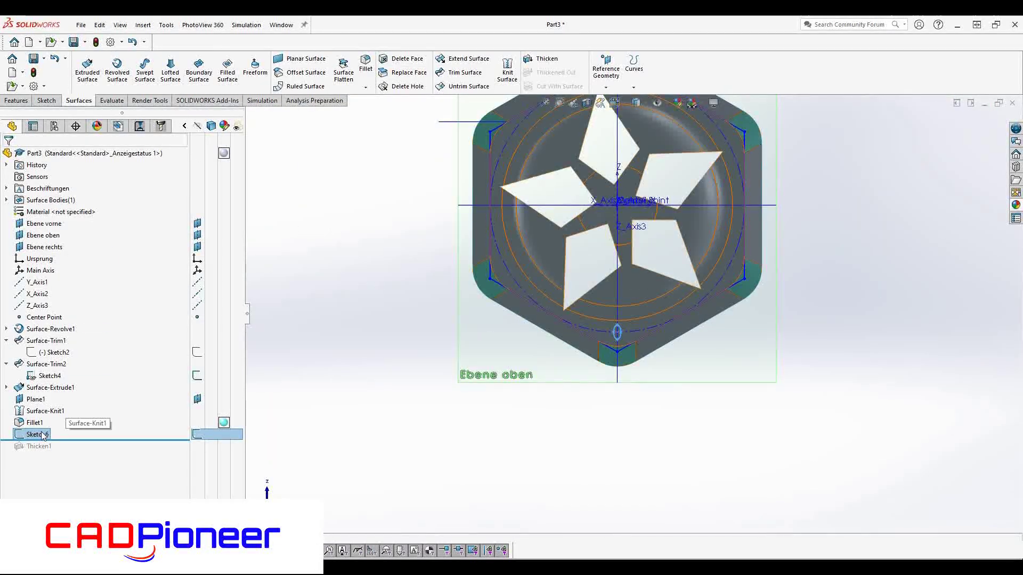
{"action": "left_click", "coordinate": [74, 422]}
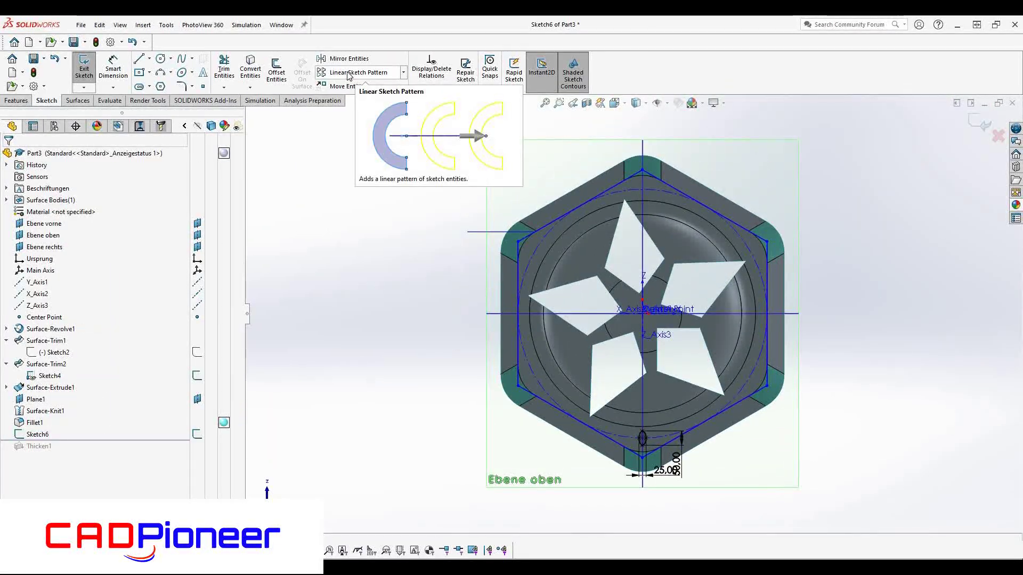
{"action": "left_click", "coordinate": [347, 73]}
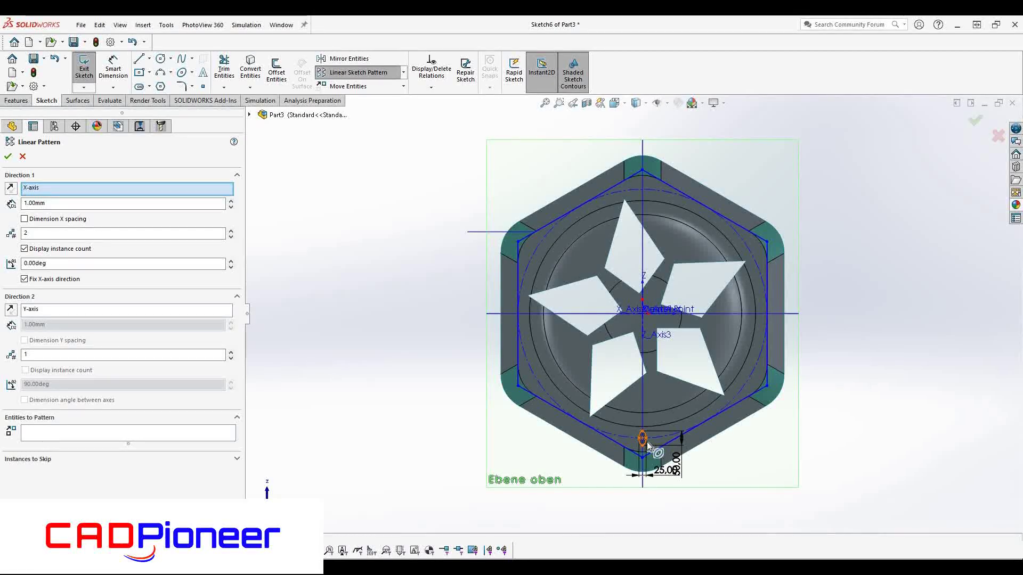
{"action": "left_click", "coordinate": [646, 444]}
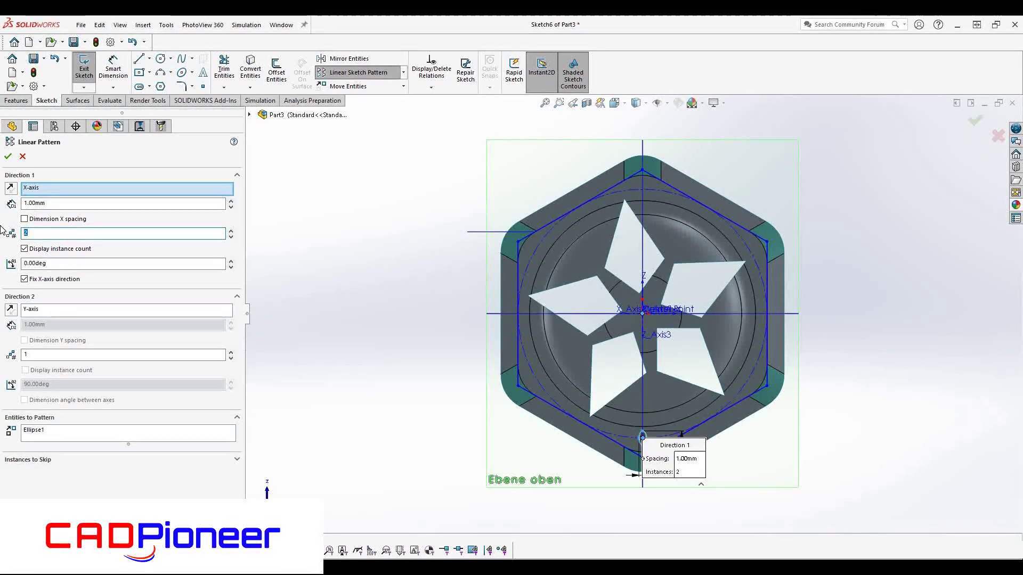
{"action": "left_click", "coordinate": [403, 72]}
{"action": "left_click", "coordinate": [365, 101]}
{"action": "left_click", "coordinate": [644, 442]}
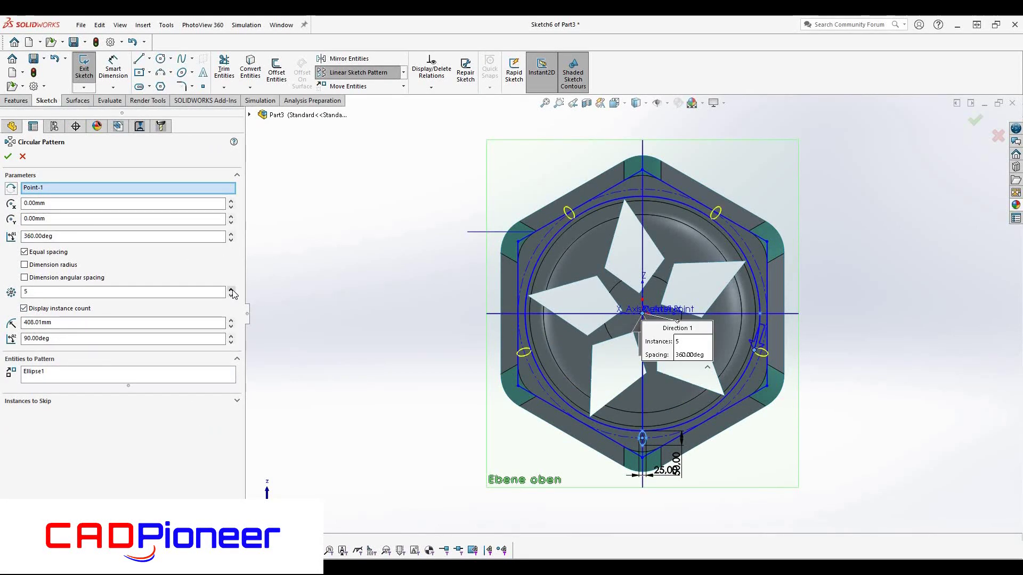
{"action": "left_click", "coordinate": [9, 157]}
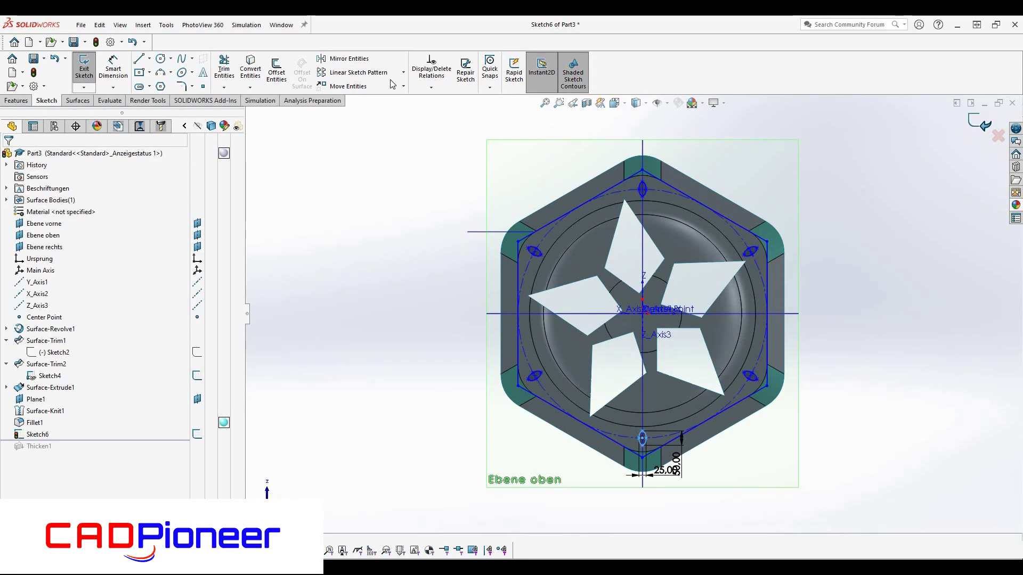
{"action": "key", "text": "ctrl+b"}
Step: Trim the surface with the ellipse sketch, removing the six elliptical areas near the hexagon's corners
{"action": "left_click", "coordinate": [457, 73]}
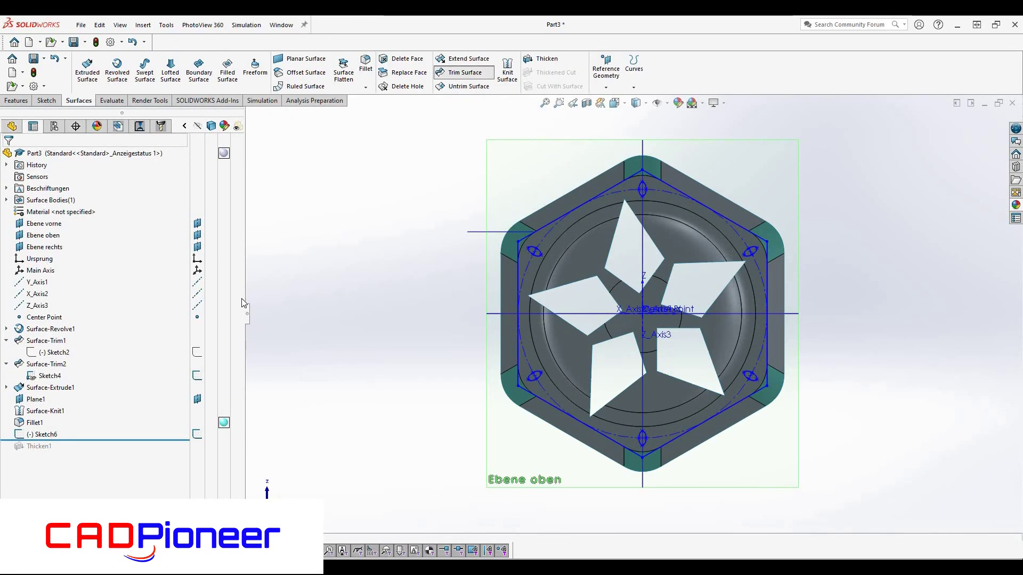
{"action": "left_click", "coordinate": [530, 259]}
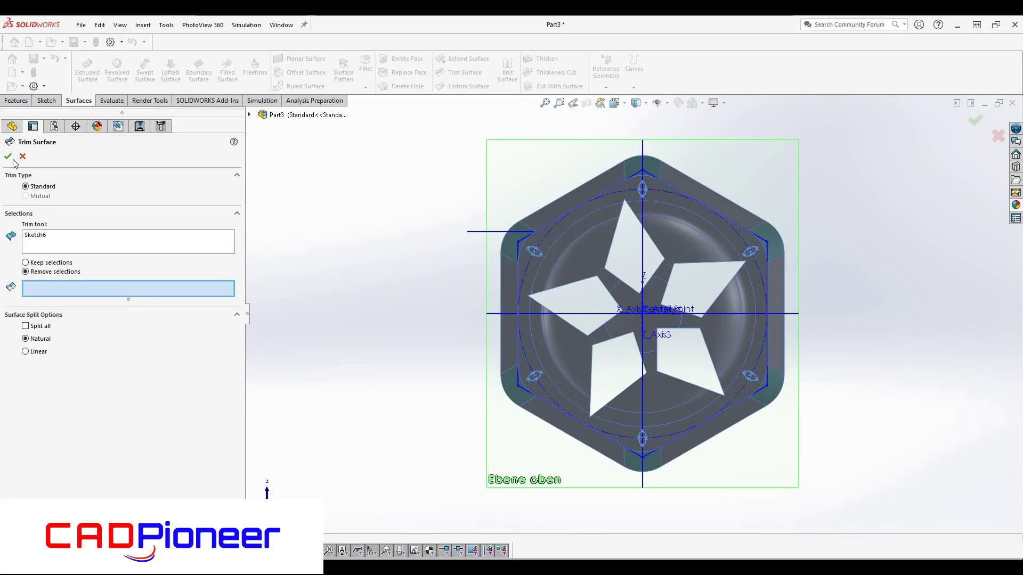
{"action": "scroll", "coordinate": [538, 277], "scroll_direction": "up", "scroll_amount": 3}
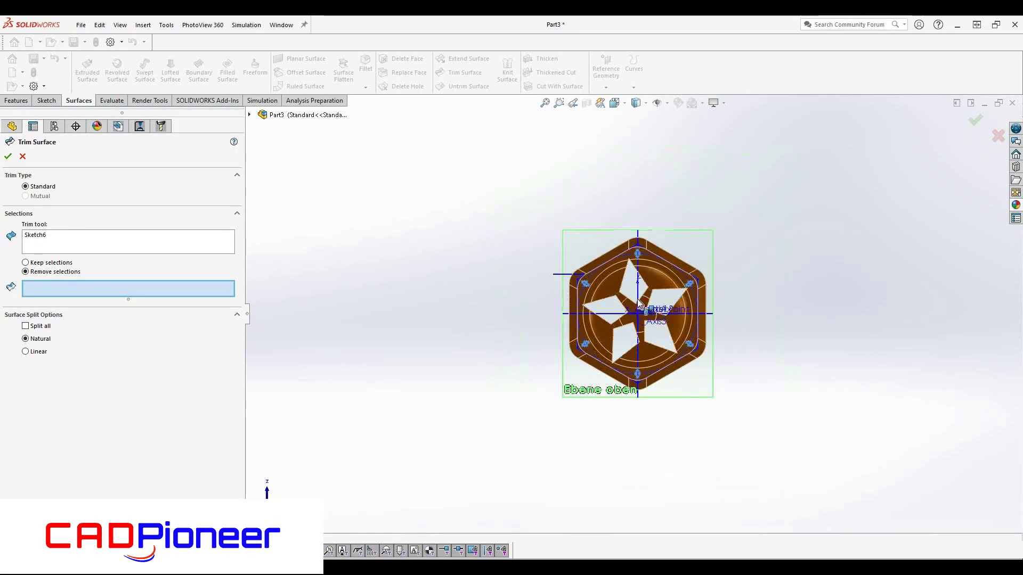
{"action": "scroll", "coordinate": [578, 283], "scroll_direction": "down", "scroll_amount": 5}
{"action": "left_click", "coordinate": [613, 286]}
{"action": "left_click", "coordinate": [617, 500]}
{"action": "left_click", "coordinate": [803, 170]}
{"action": "left_click", "coordinate": [994, 283]}
{"action": "middle_click_drag", "start_coordinate": [886, 338], "coordinate": [952, 482]}
{"action": "left_click", "coordinate": [951, 483]}
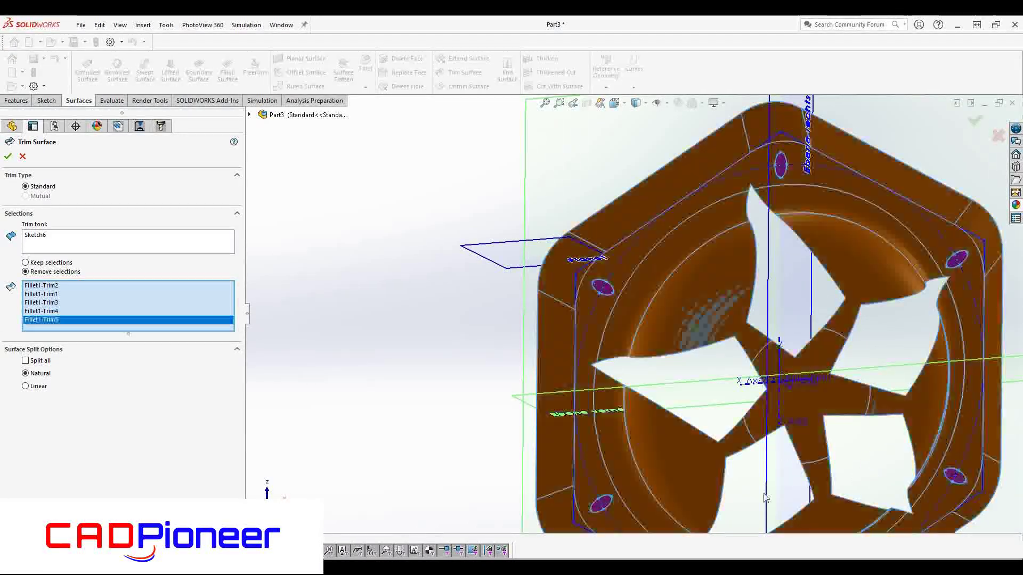
{"action": "scroll", "coordinate": [766, 496], "scroll_direction": "up", "scroll_amount": 3}
{"action": "scroll", "coordinate": [735, 497], "scroll_direction": "down", "scroll_amount": 4}
{"action": "left_click", "coordinate": [672, 400]}
{"action": "left_click", "coordinate": [8, 157]}
Step: Set the draft angle of the side-wall surface extrusion to 35°
{"action": "middle_click_drag", "start_coordinate": [484, 354], "coordinate": [512, 277]}
{"action": "scroll", "coordinate": [545, 333], "scroll_direction": "up", "scroll_amount": 4}
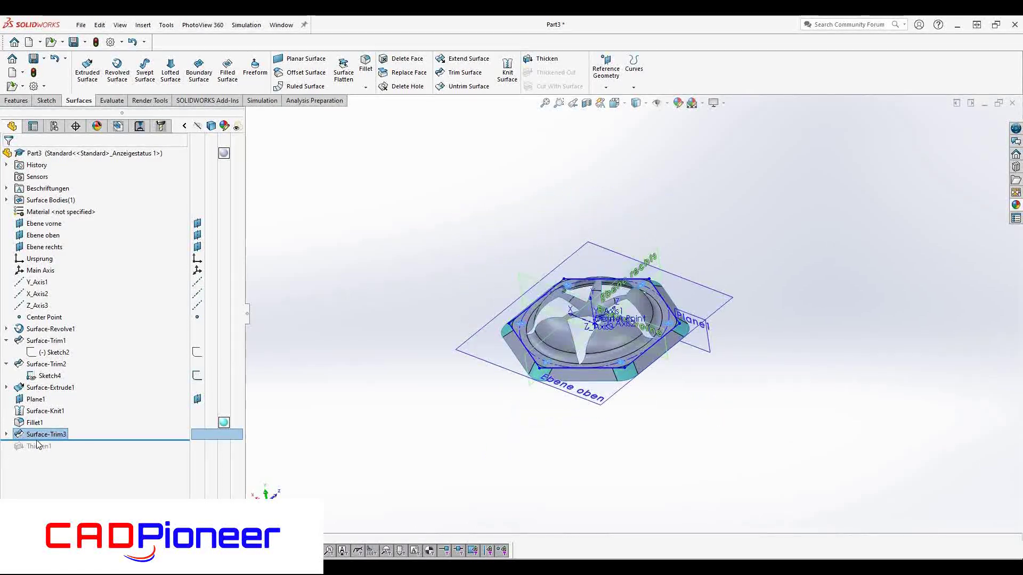
{"action": "left_click", "coordinate": [44, 389]}
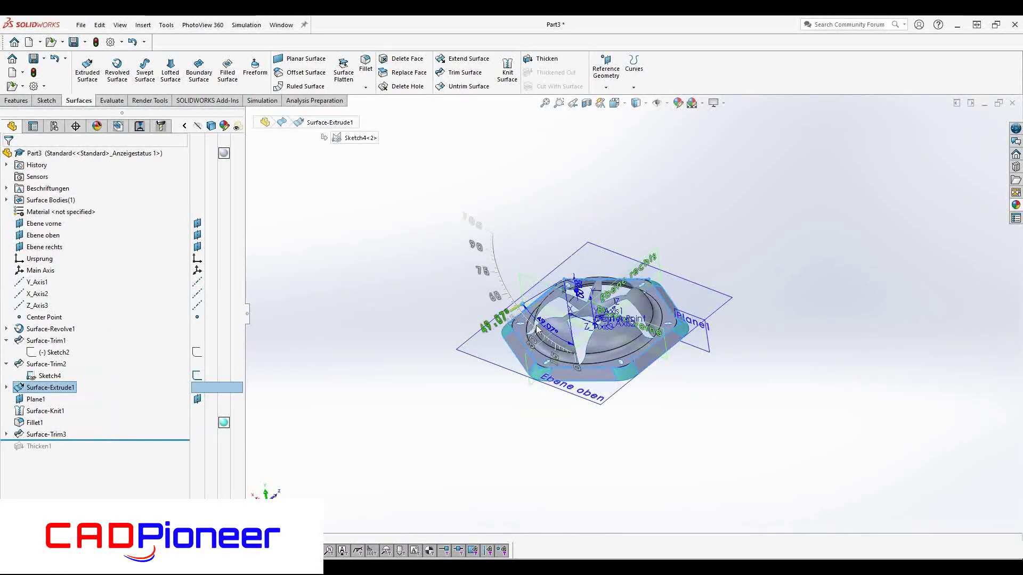
{"action": "left_click_drag", "start_coordinate": [534, 331], "coordinate": [528, 323]}
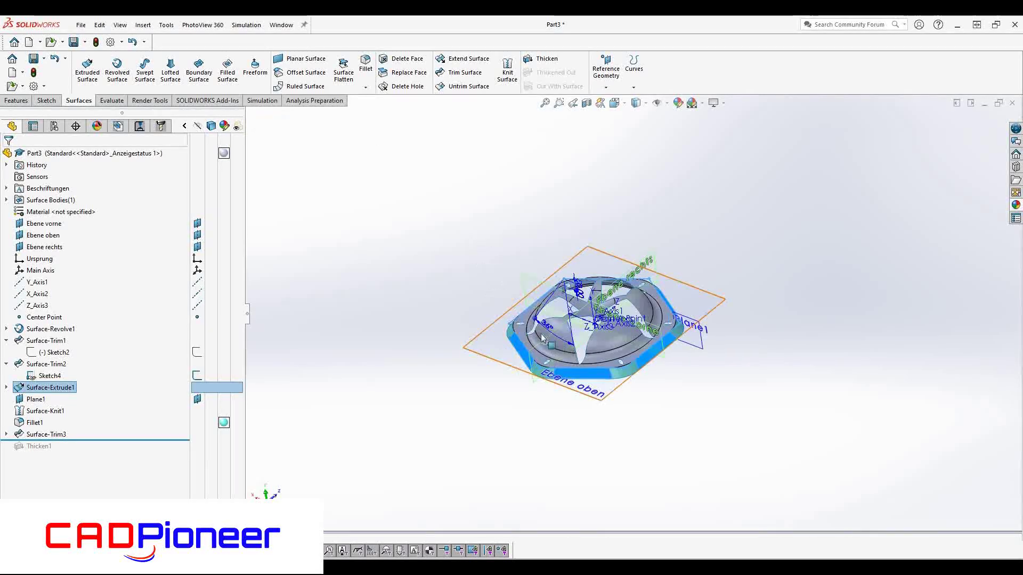
{"action": "type", "text": "35"}
{"action": "key", "text": "Return"}
{"action": "middle_click_drag", "start_coordinate": [491, 298], "coordinate": [532, 284]}
{"action": "key", "text": "Return"}
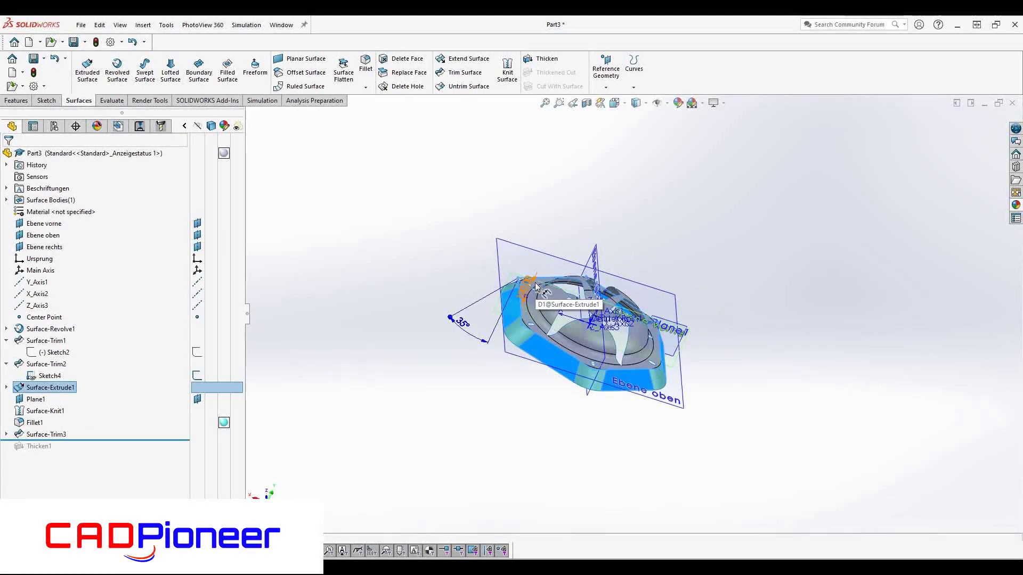
{"action": "left_click", "coordinate": [410, 311]}
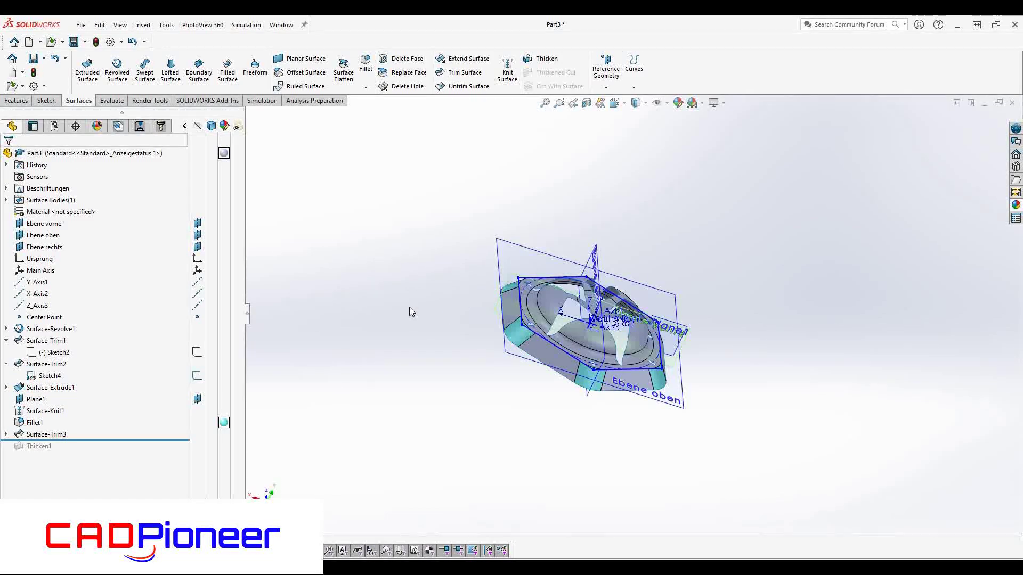
Step: Start a sketch on Ebene rechts and draw a three-point arc of about 188 mm radius rising from the side wall's lower edge
{"action": "middle_click_drag", "start_coordinate": [512, 347], "coordinate": [495, 275]}
{"action": "left_click", "coordinate": [503, 269]}
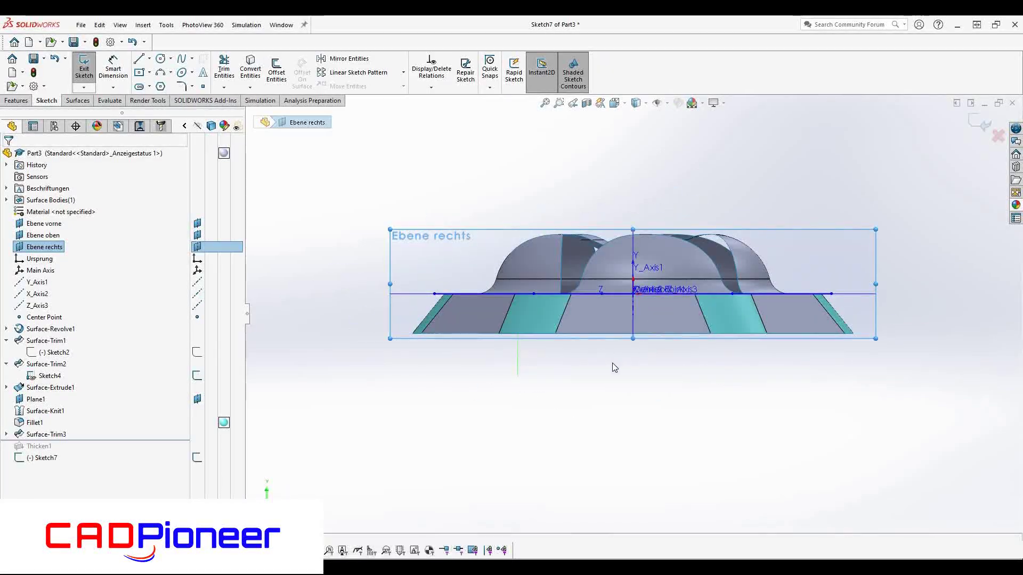
{"action": "left_click", "coordinate": [161, 74]}
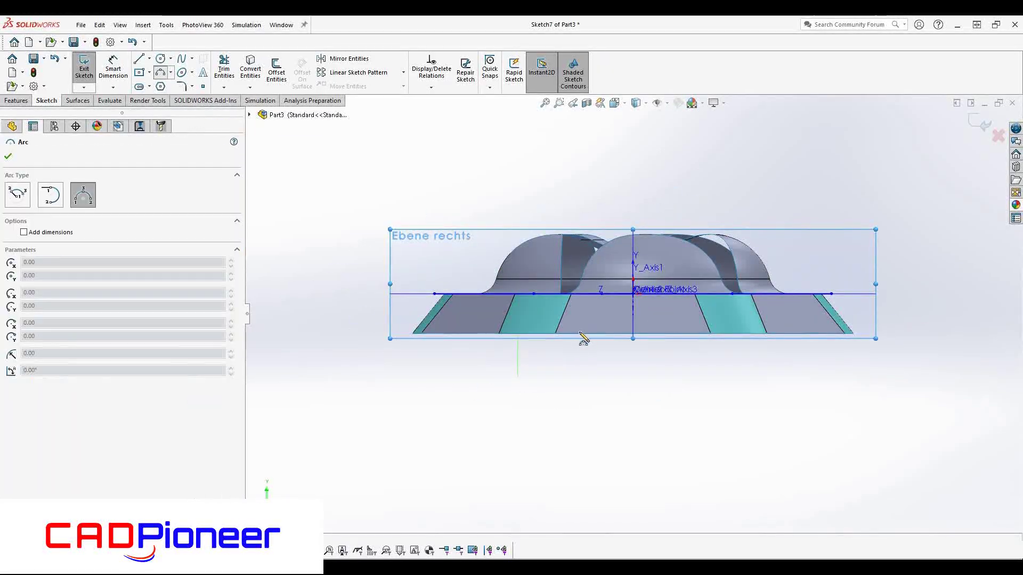
{"action": "left_click", "coordinate": [684, 335]}
{"action": "left_click", "coordinate": [642, 315]}
{"action": "key", "text": "Escape"}
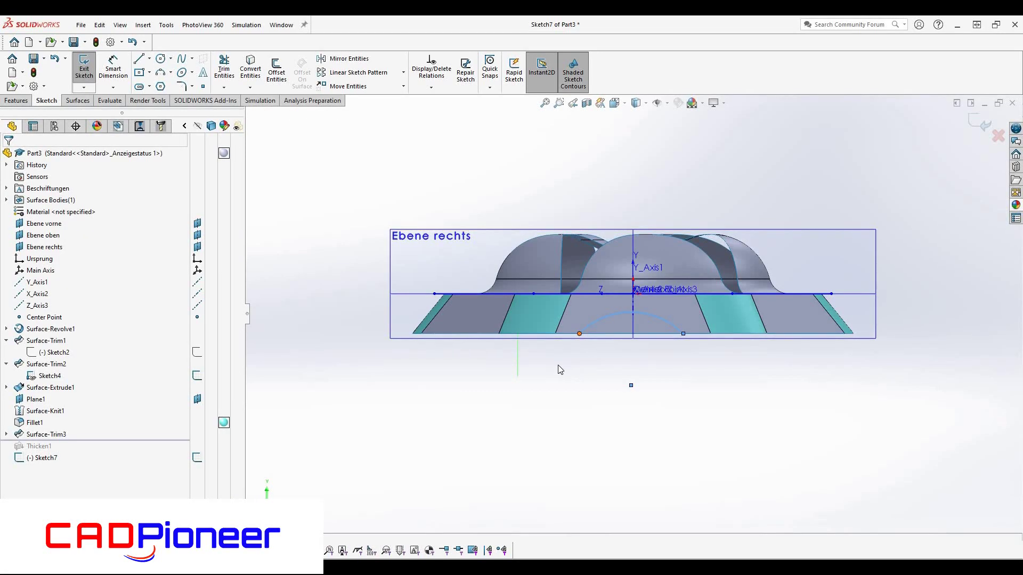
Step: Draw a vertical centerline from the origin down past the side wall's lower edge
{"action": "left_click", "coordinate": [149, 58]}
{"action": "left_click", "coordinate": [160, 78]}
{"action": "left_click", "coordinate": [633, 294]}
{"action": "left_click", "coordinate": [633, 364]}
{"action": "key", "text": "Escape"}
Step: Make the arc's two endpoints symmetric about the vertical centerline
{"action": "left_click", "coordinate": [683, 334]}
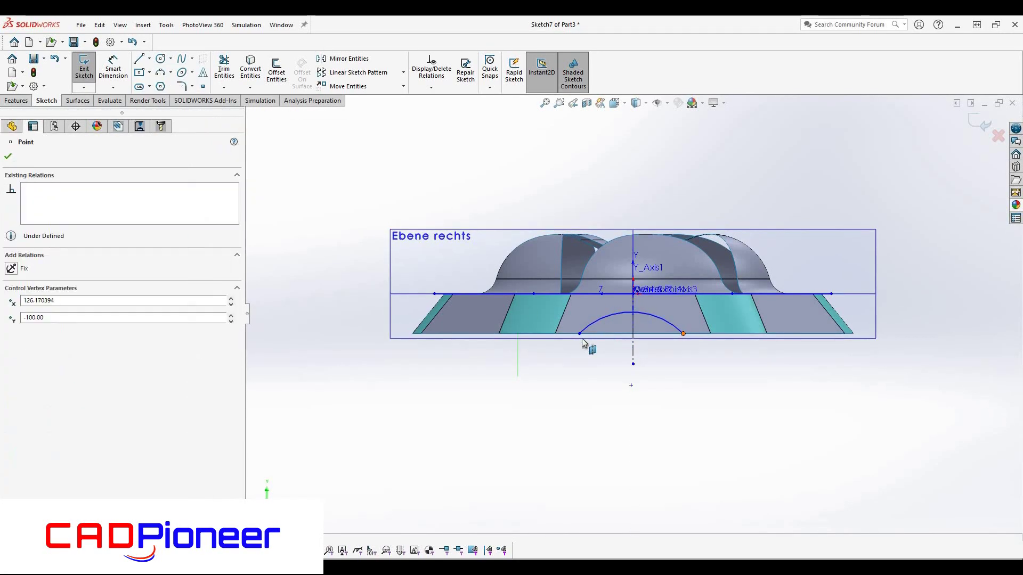
{"action": "left_click", "coordinate": [579, 334], "text": "ctrl"}
{"action": "left_click", "coordinate": [633, 356], "text": "ctrl"}
{"action": "left_click", "coordinate": [632, 355], "text": "ctrl"}
{"action": "left_click", "coordinate": [33, 329]}
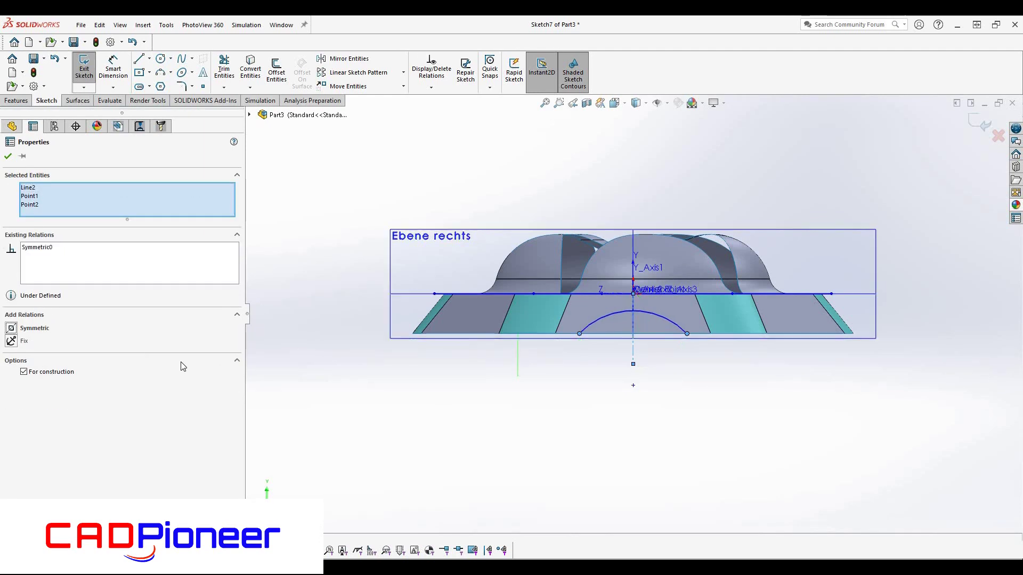
{"action": "left_click", "coordinate": [8, 156]}
Step: Dimension the arc's radius to 200 mm
{"action": "left_click", "coordinate": [113, 67]}
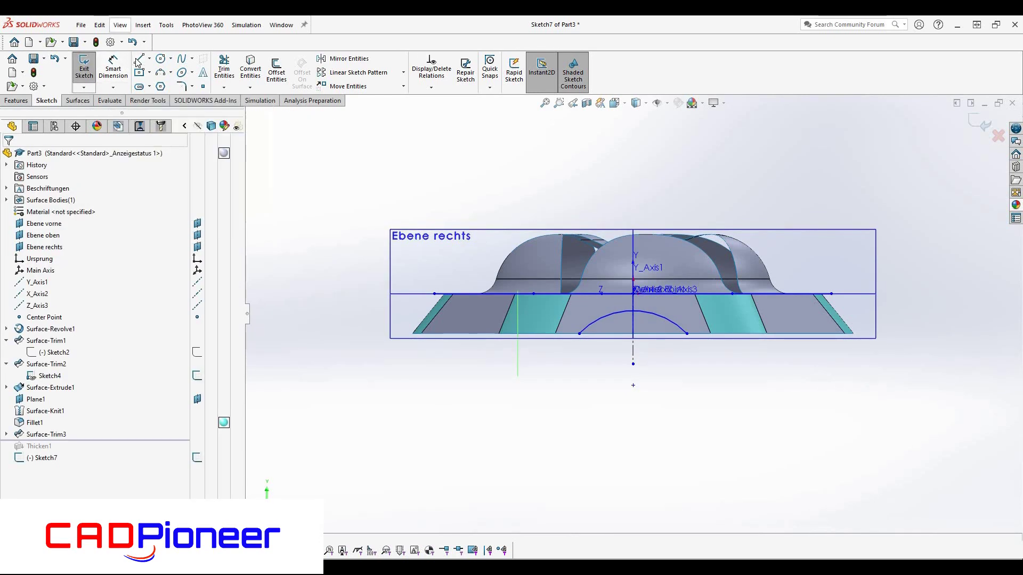
{"action": "left_click", "coordinate": [622, 312]}
{"action": "left_click", "coordinate": [606, 204]}
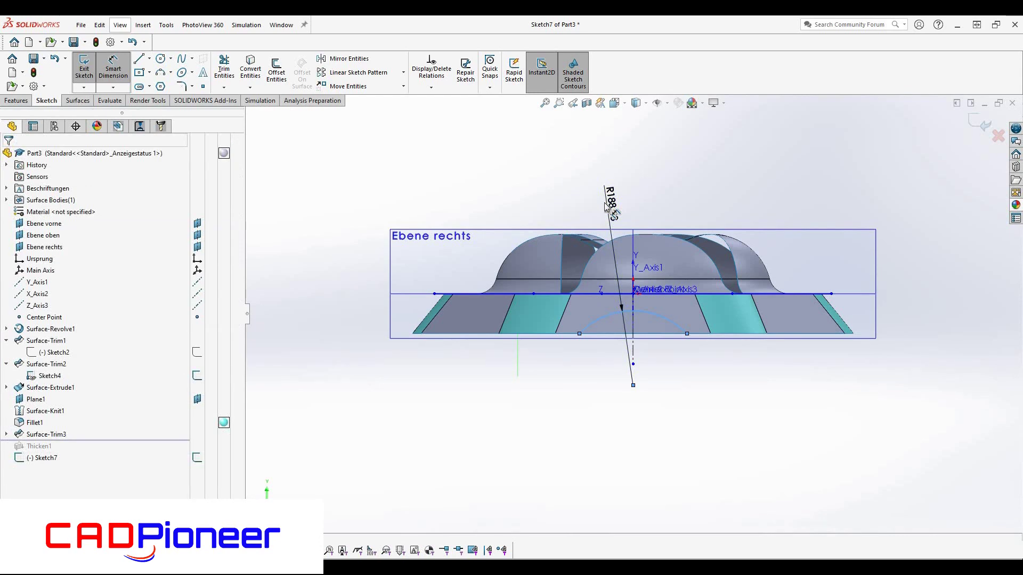
{"action": "type", "text": "200"}
{"action": "key", "text": "Return"}
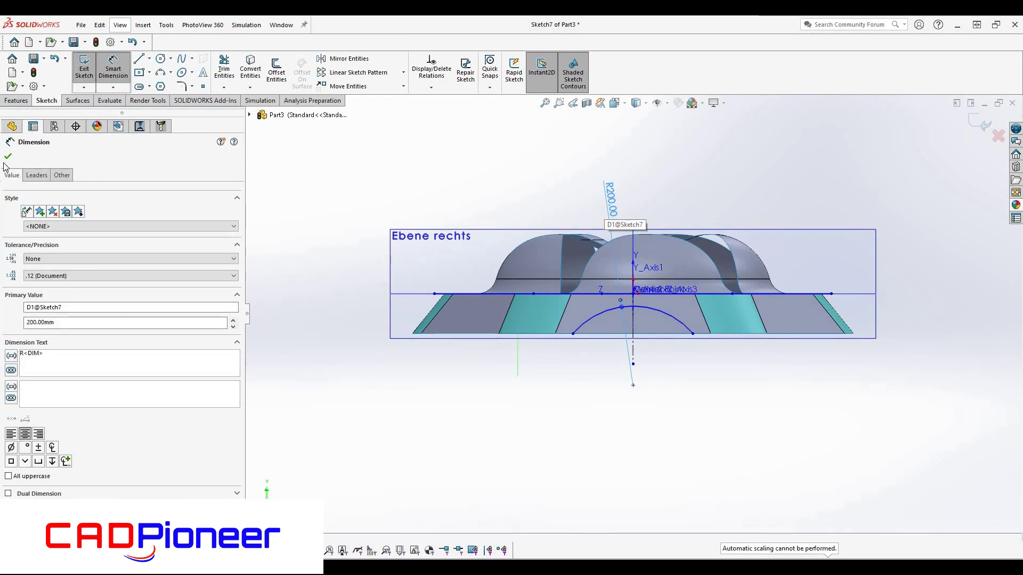
{"action": "left_click", "coordinate": [8, 156]}
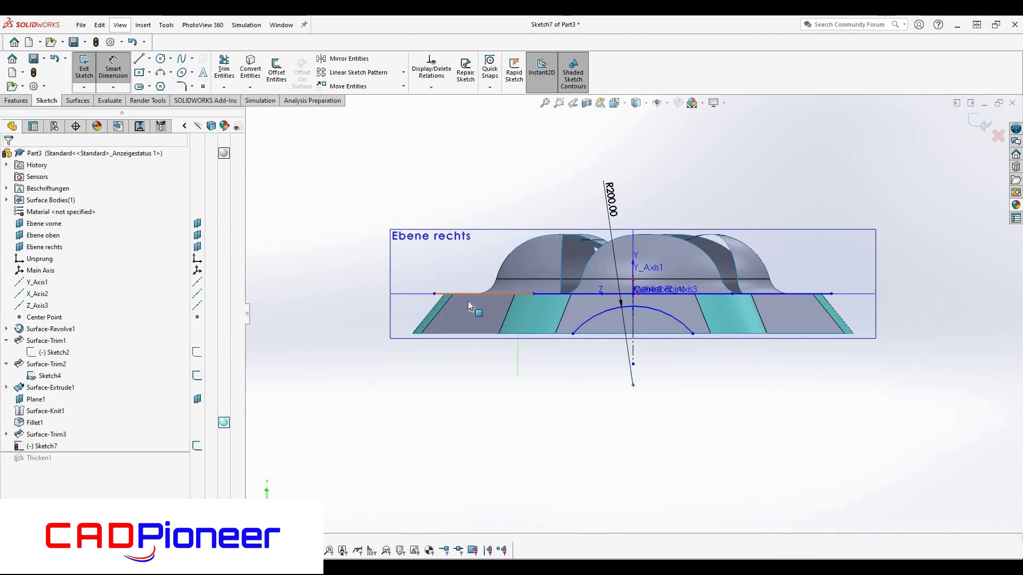
Step: Close the arc sketch and try to extrude the arc as a surface
{"action": "left_click", "coordinate": [980, 126]}
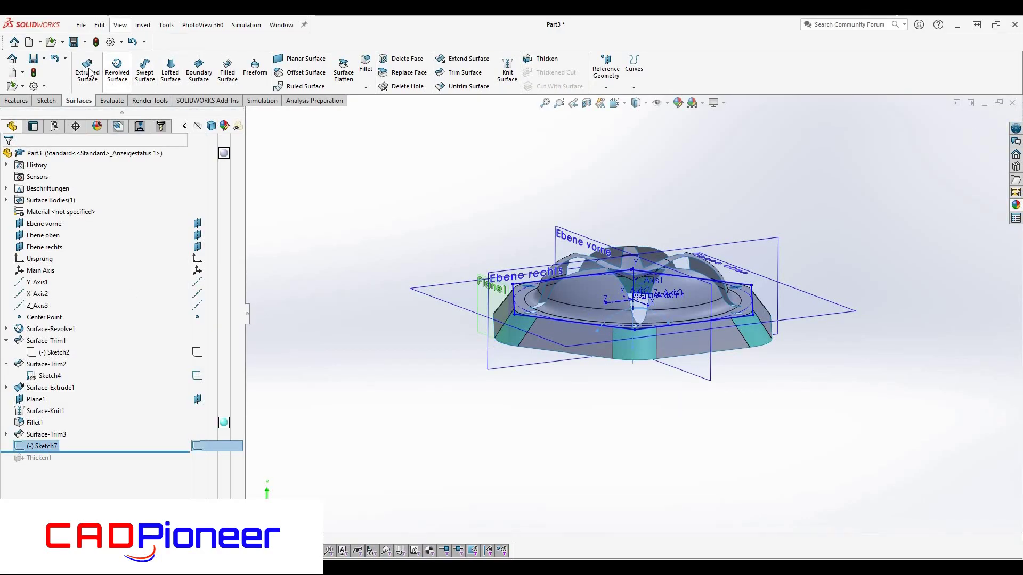
{"action": "left_click", "coordinate": [87, 69]}
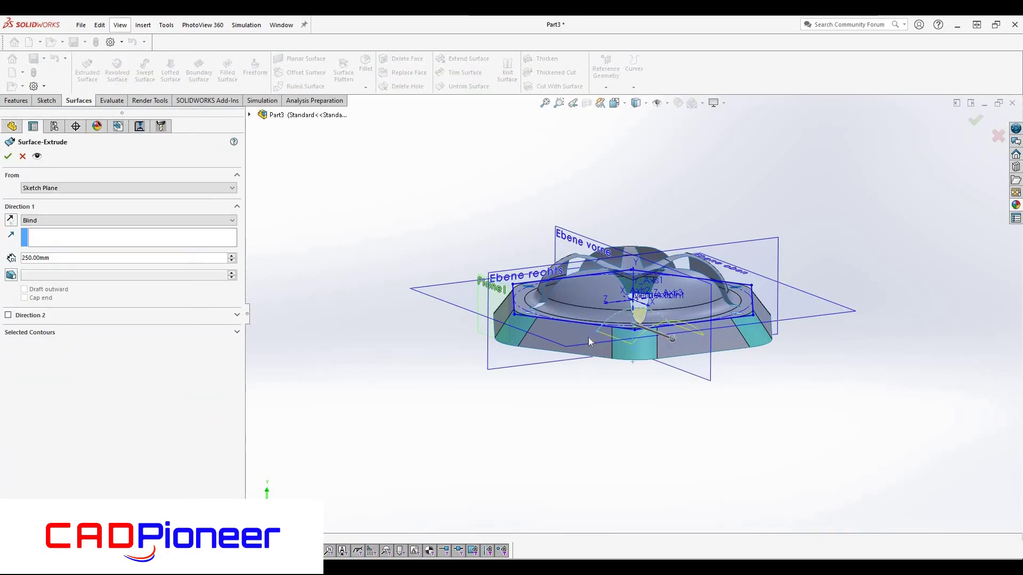
{"action": "left_click", "coordinate": [121, 220]}
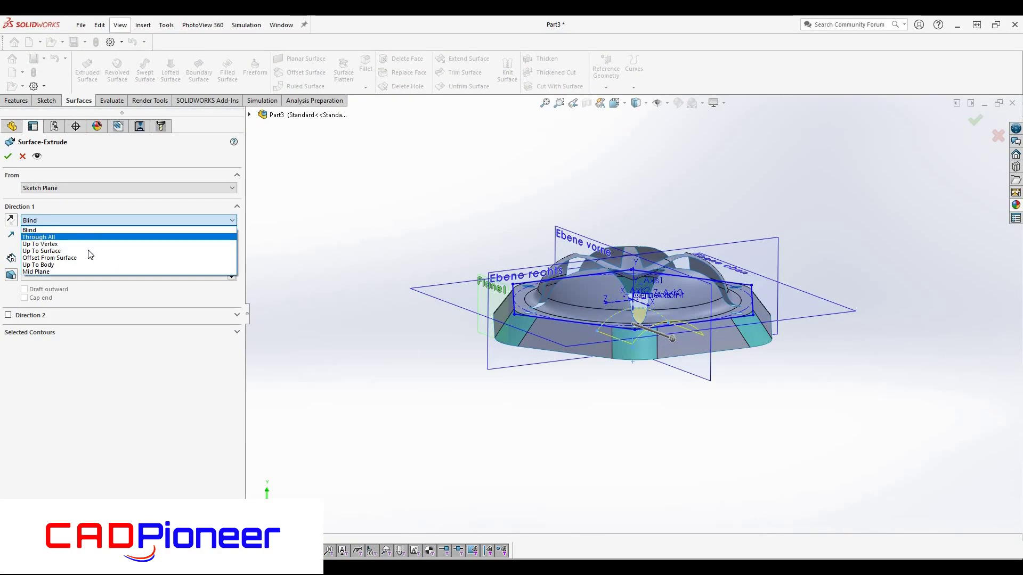
Step: Mirror the trimmed surface body about Plane2
{"action": "left_click", "coordinate": [53, 459]}
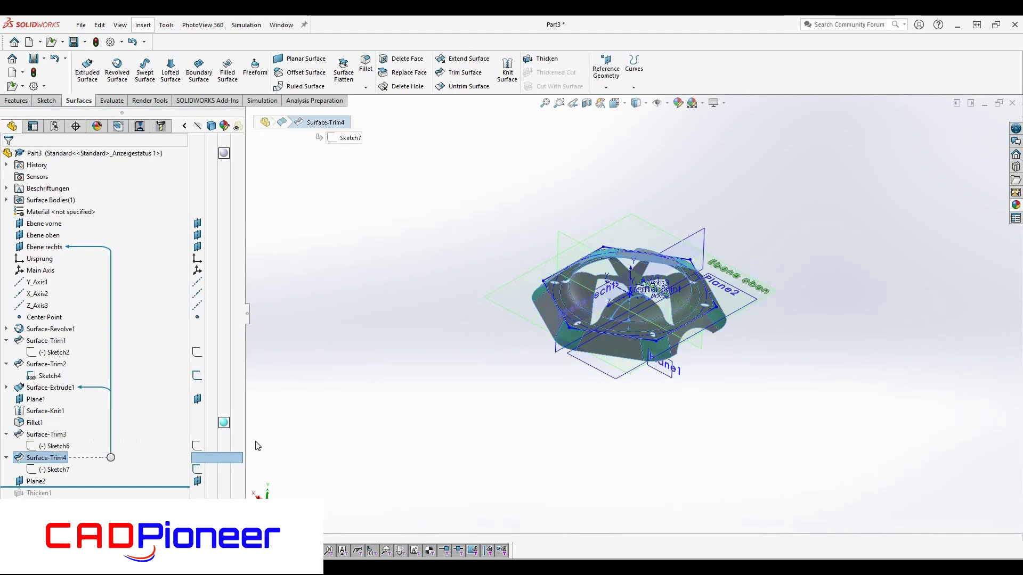
{"action": "left_click", "coordinate": [20, 101]}
{"action": "left_click", "coordinate": [451, 86]}
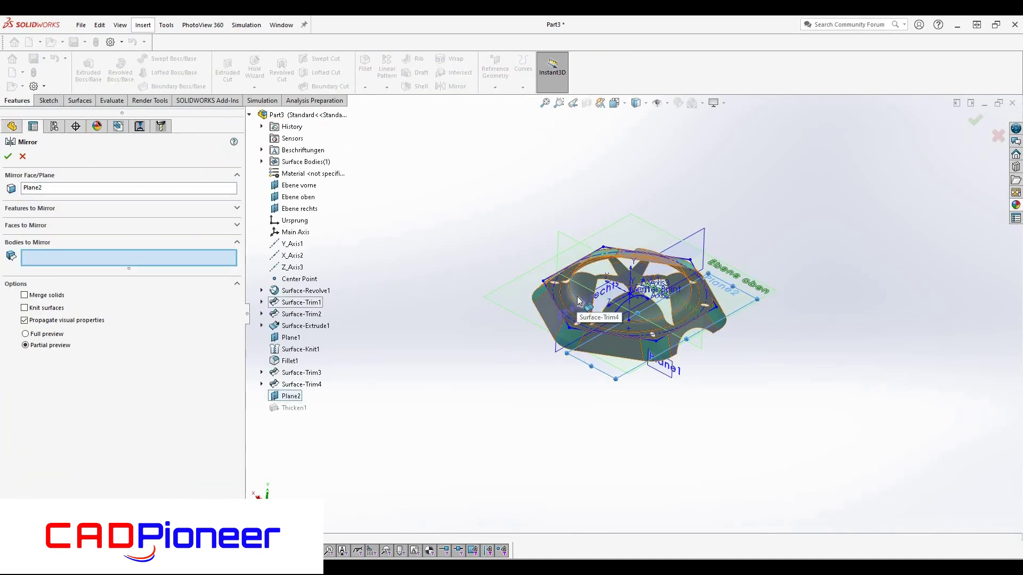
{"action": "left_click", "coordinate": [578, 300]}
{"action": "middle_click_drag", "start_coordinate": [585, 370], "coordinate": [589, 304]}
{"action": "left_click", "coordinate": [8, 156]}
Step: Hide the reference planes Ebene vorne, Ebene oben, Ebene rechts, Plane1 and Plane2
{"action": "middle_click_drag", "start_coordinate": [642, 356], "coordinate": [687, 381]}
{"action": "left_click", "coordinate": [198, 223]}
{"action": "left_click", "coordinate": [197, 235]}
{"action": "left_click", "coordinate": [197, 247]}
{"action": "left_click", "coordinate": [197, 399]}
{"action": "left_click", "coordinate": [198, 481]}
Step: Knit the original and mirrored surface bodies together
{"action": "scroll", "coordinate": [634, 304], "scroll_direction": "up", "scroll_amount": 1}
{"action": "scroll", "coordinate": [634, 303], "scroll_direction": "down", "scroll_amount": 2}
{"action": "mouse_move", "coordinate": [634, 303]}
{"action": "middle_mouse_down"}
{"action": "mouse_move", "coordinate": [580, 388]}
{"action": "mouse_move", "coordinate": [605, 318]}
{"action": "mouse_move", "coordinate": [597, 288]}
{"action": "middle_mouse_up"}
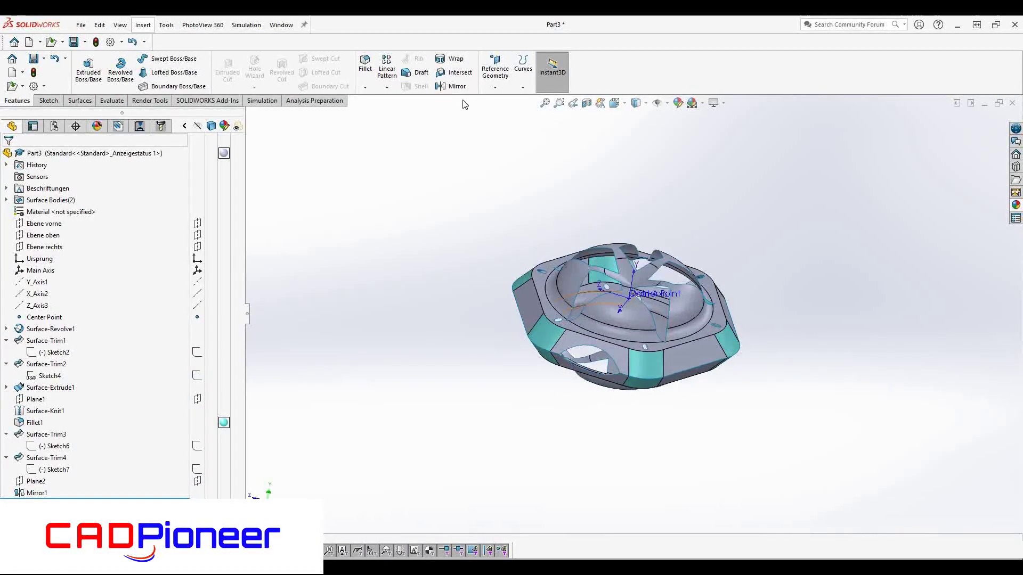
{"action": "left_click", "coordinate": [84, 101]}
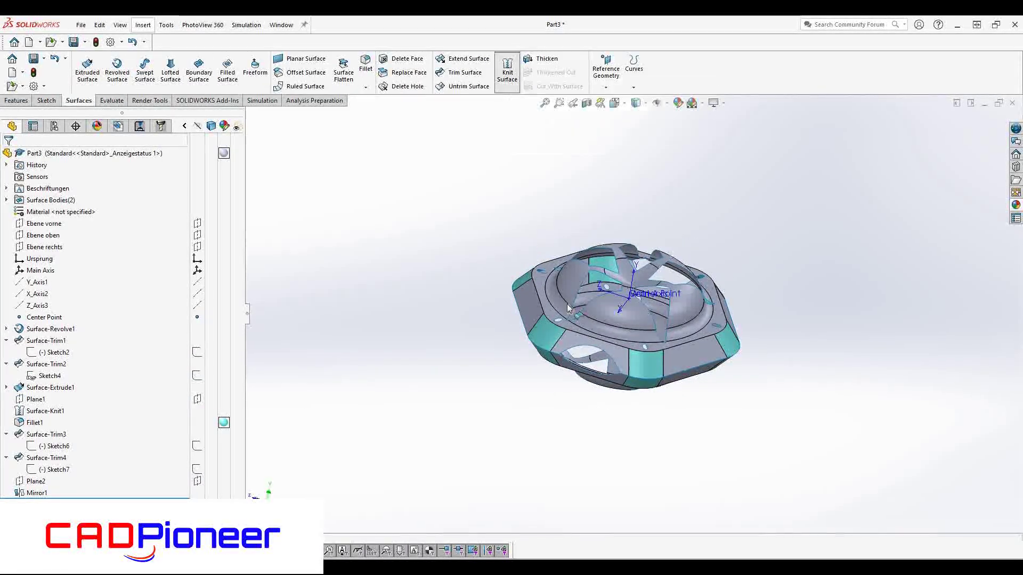
{"action": "left_click", "coordinate": [506, 72]}
{"action": "left_click", "coordinate": [554, 330]}
{"action": "left_click", "coordinate": [580, 377]}
{"action": "left_click", "coordinate": [8, 157]}
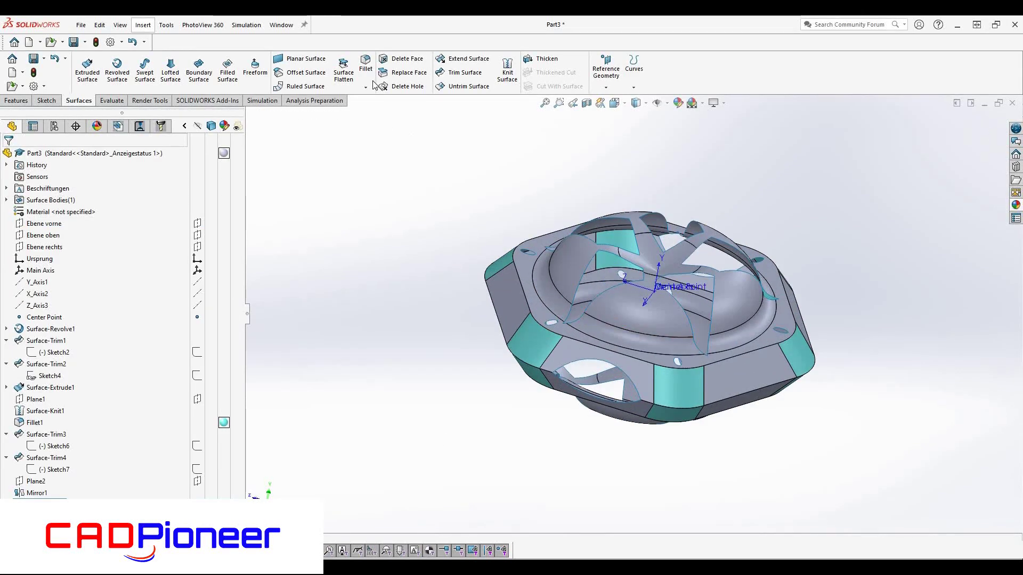
Step: Set up a 20 mm symmetric fillet on the upper outer perimeter edge where the flat rim meets the side walls
{"action": "left_click", "coordinate": [366, 64]}
{"action": "left_click", "coordinate": [727, 358]}
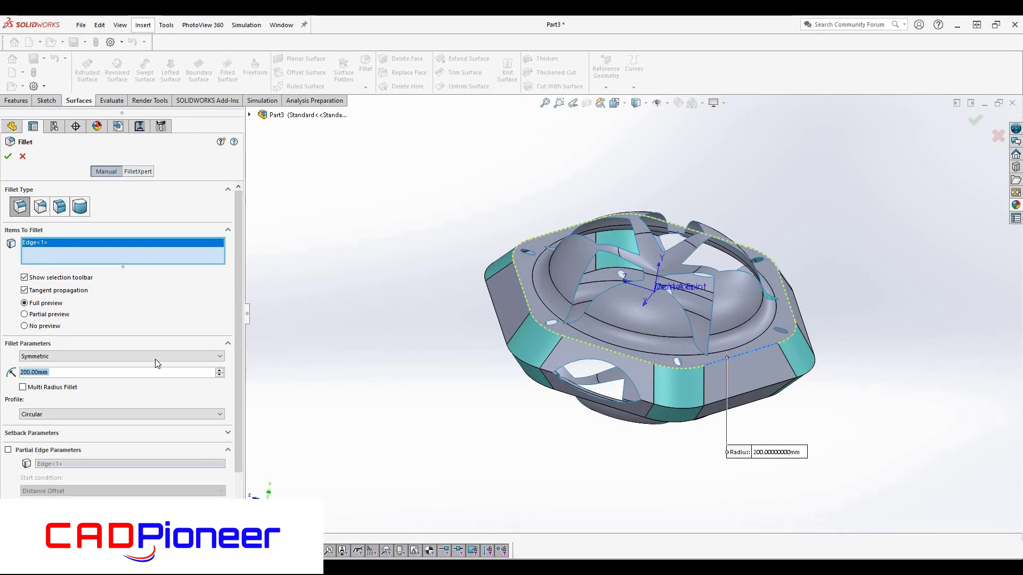
{"action": "double_click", "coordinate": [70, 373]}
{"action": "type", "text": "30"}
{"action": "key", "text": "Return"}
{"action": "key", "text": "Return"}
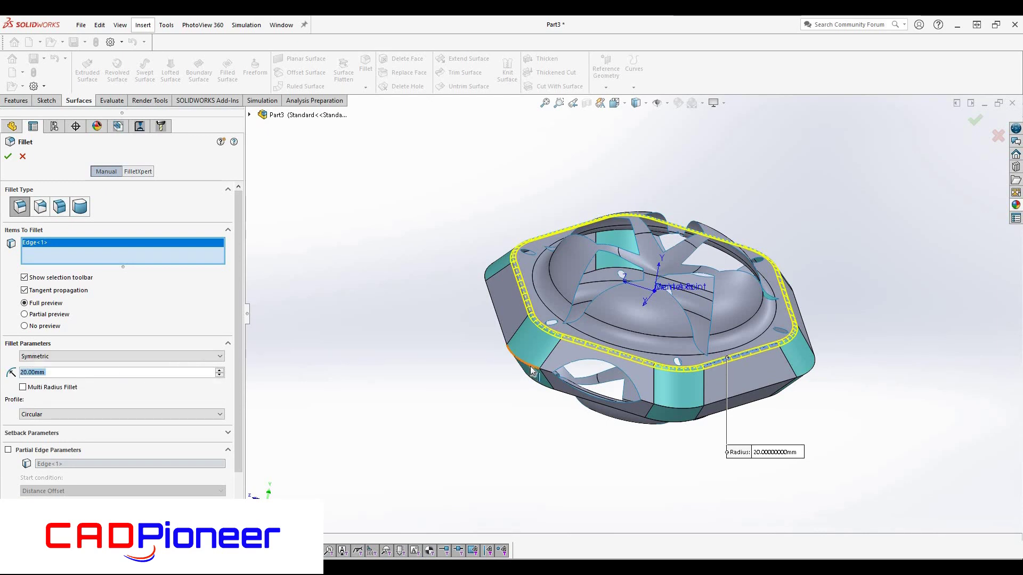
{"action": "left_click", "coordinate": [531, 369]}
{"action": "left_click", "coordinate": [713, 402]}
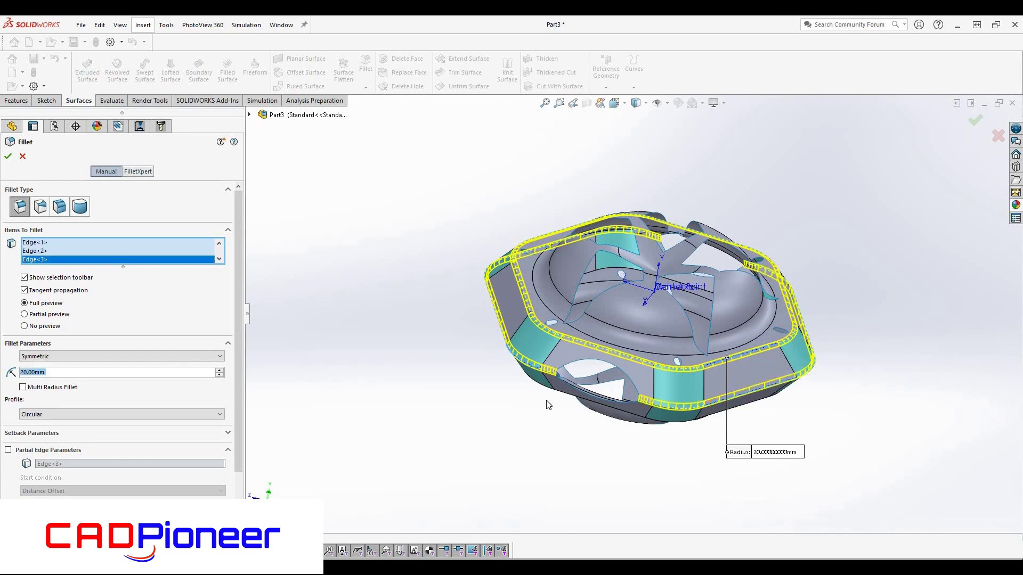
{"action": "right_click", "coordinate": [37, 260]}
{"action": "left_click", "coordinate": [55, 279]}
{"action": "right_click", "coordinate": [42, 251]}
{"action": "left_click", "coordinate": [60, 269]}
Step: Add the matching lower outer perimeter edge to the 20 mm fillet and apply it
{"action": "middle_click_drag", "start_coordinate": [525, 377], "coordinate": [562, 343]}
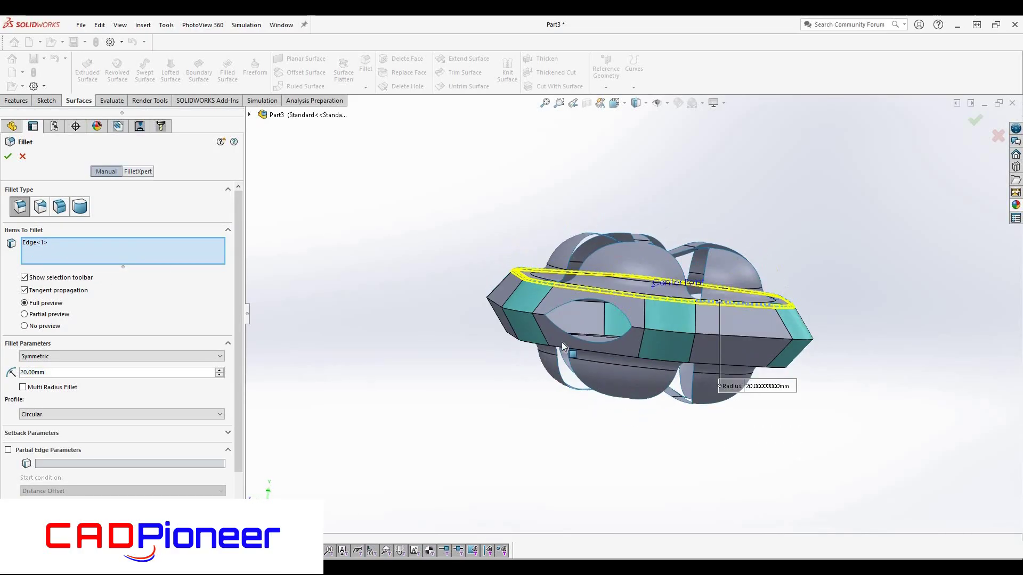
{"action": "left_click", "coordinate": [535, 345]}
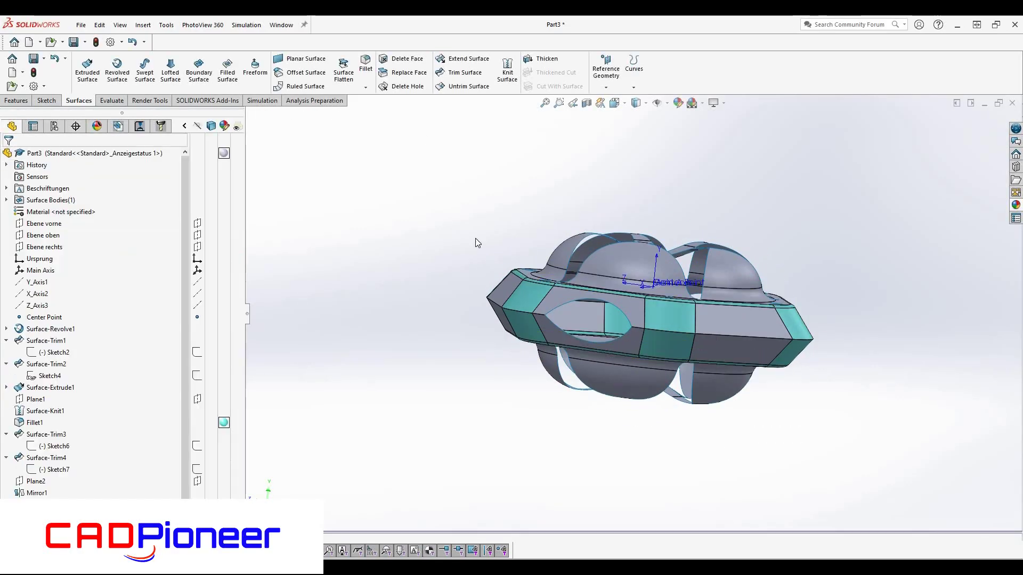
Step: Fillet the middle seam edges between the upper and lower side walls, on both sides of the arched cut-outs
{"action": "key", "text": "Return"}
{"action": "left_click", "coordinate": [523, 313]}
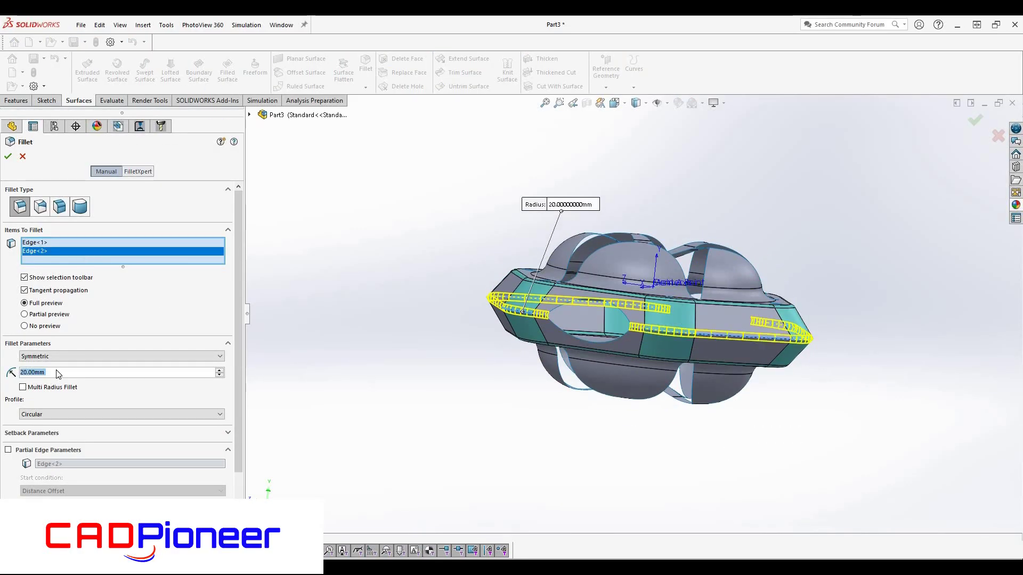
{"action": "key", "text": "Return"}
{"action": "left_click", "coordinate": [8, 156]}
Step: Thicken the knitted and filleted surface body into a solid
{"action": "scroll", "coordinate": [628, 320], "scroll_direction": "up", "scroll_amount": 3}
{"action": "middle_click_drag", "start_coordinate": [621, 341], "coordinate": [565, 203]}
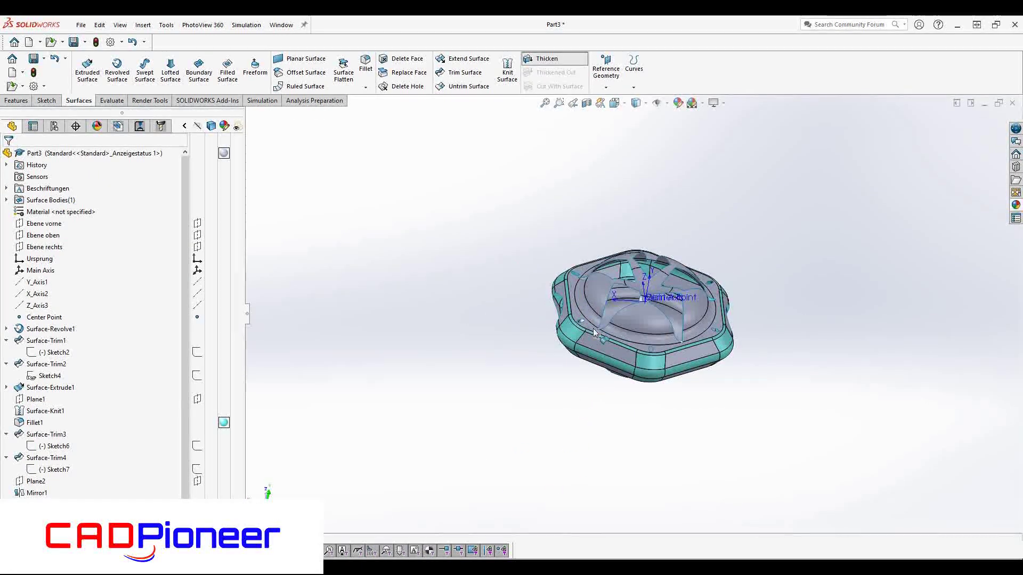
{"action": "left_click", "coordinate": [547, 60]}
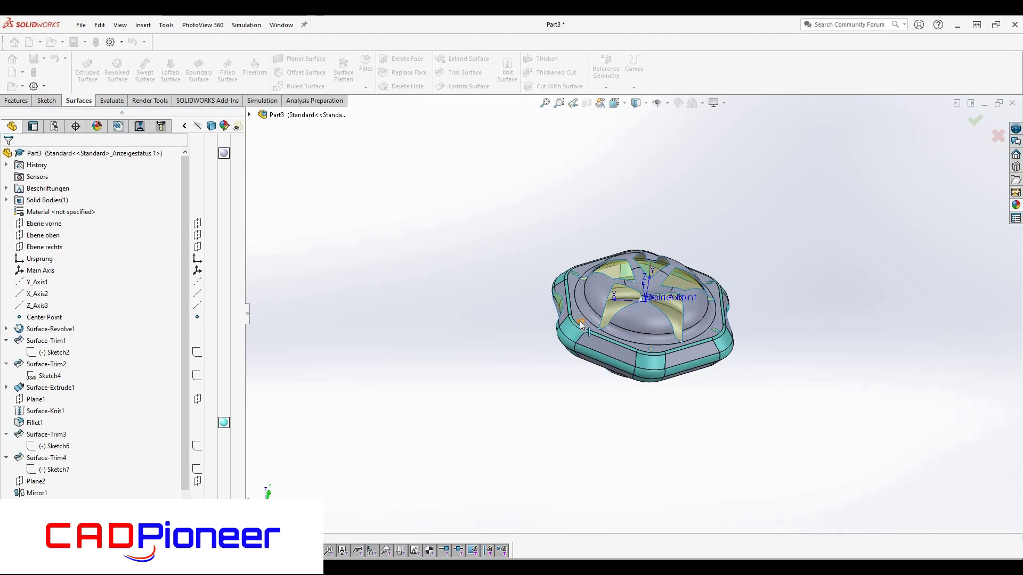
{"action": "scroll", "coordinate": [639, 319], "scroll_direction": "down", "scroll_amount": 4}
{"action": "mouse_move", "coordinate": [634, 320]}
{"action": "middle_mouse_down"}
{"action": "mouse_move", "coordinate": [628, 282]}
{"action": "mouse_move", "coordinate": [675, 349]}
{"action": "mouse_move", "coordinate": [642, 309]}
{"action": "middle_mouse_up"}
{"action": "scroll", "coordinate": [93, 320], "scroll_direction": "down", "scroll_amount": 1}
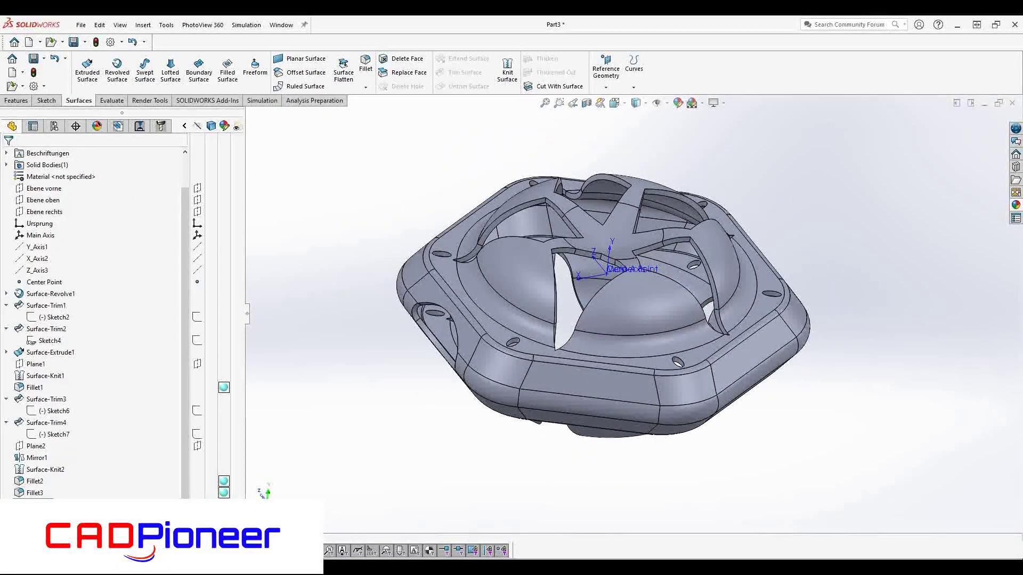
Step: Roll the model history back to Surface-Trim1 and open its kite sketch, Sketch2, for editing
{"action": "scroll", "coordinate": [540, 391], "scroll_direction": "up", "scroll_amount": 3}
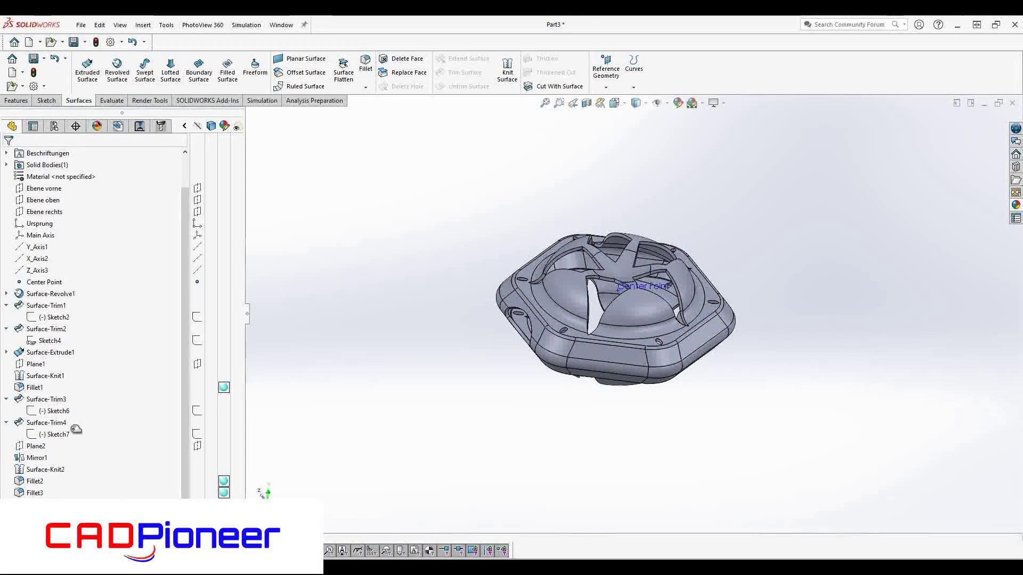
{"action": "left_click", "coordinate": [524, 318]}
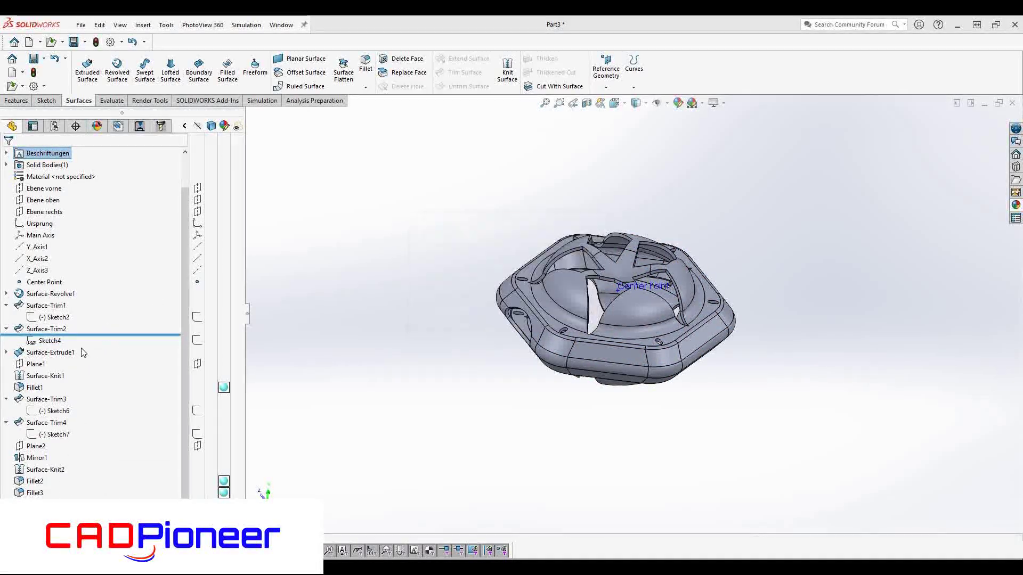
{"action": "middle_click_drag", "start_coordinate": [535, 292], "coordinate": [539, 326]}
{"action": "scroll", "coordinate": [539, 326], "scroll_direction": "down", "scroll_amount": 5}
{"action": "left_click", "coordinate": [59, 317]}
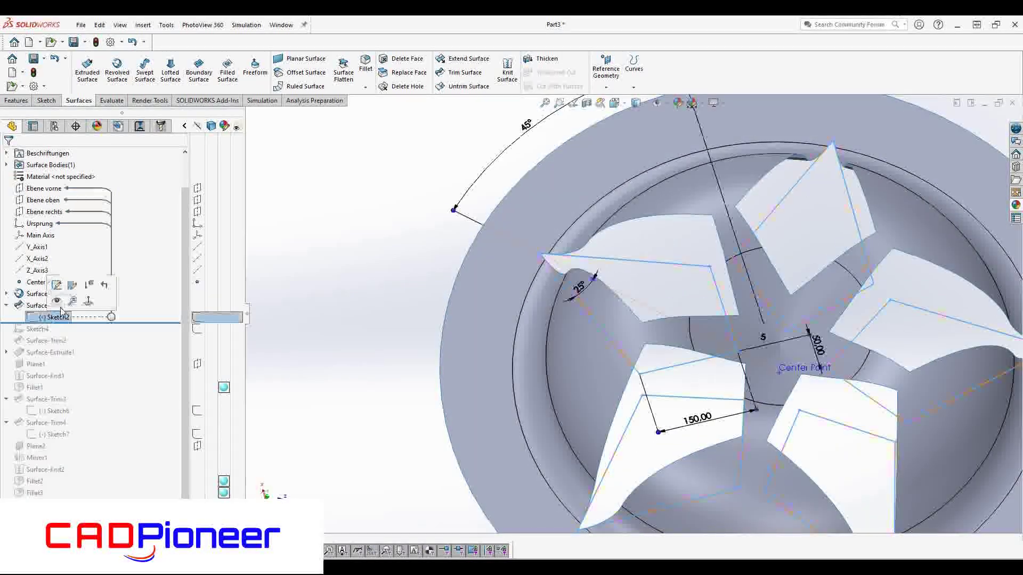
{"action": "scroll", "coordinate": [611, 223], "scroll_direction": "down", "scroll_amount": 5}
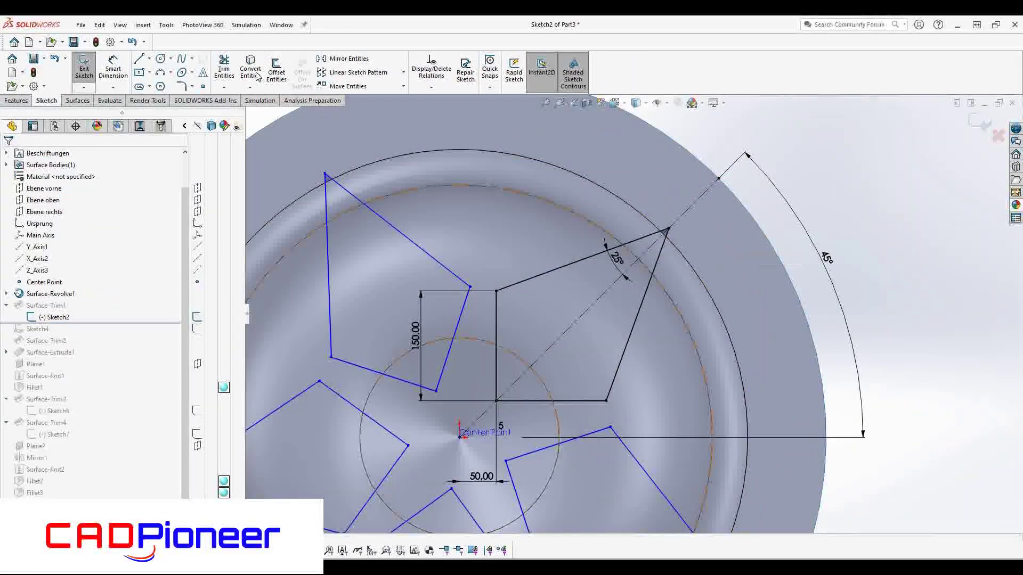
Step: Round the outer tip of all five kite shapes with 20 mm sketch fillets and close the sketch
{"action": "key", "text": "f"}
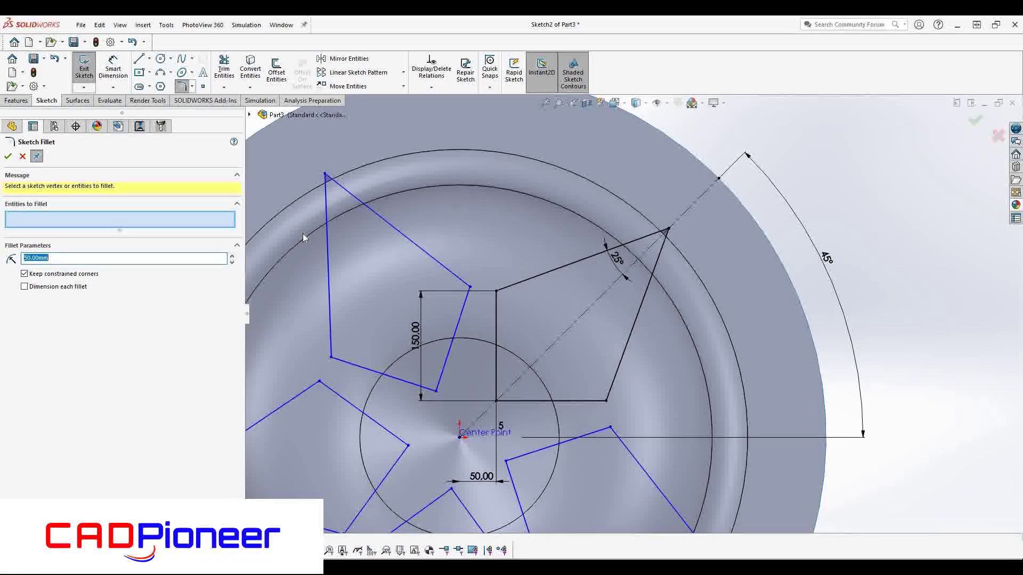
{"action": "left_click", "coordinate": [669, 229]}
{"action": "scroll", "coordinate": [656, 251], "scroll_direction": "up", "scroll_amount": 5}
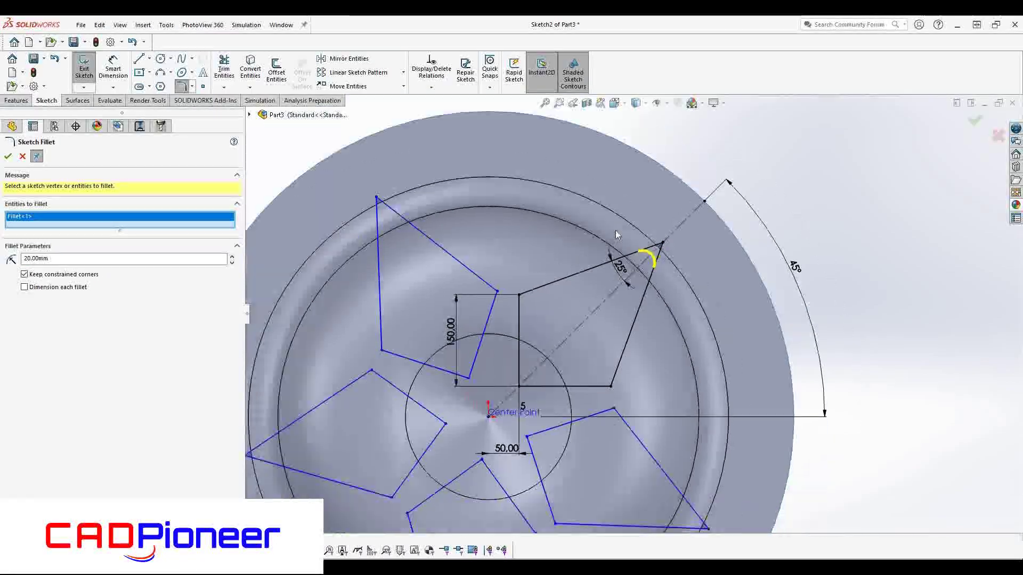
{"action": "left_click", "coordinate": [485, 249]}
{"action": "left_click", "coordinate": [408, 396]}
{"action": "left_click", "coordinate": [527, 513]}
{"action": "left_click", "coordinate": [675, 438]}
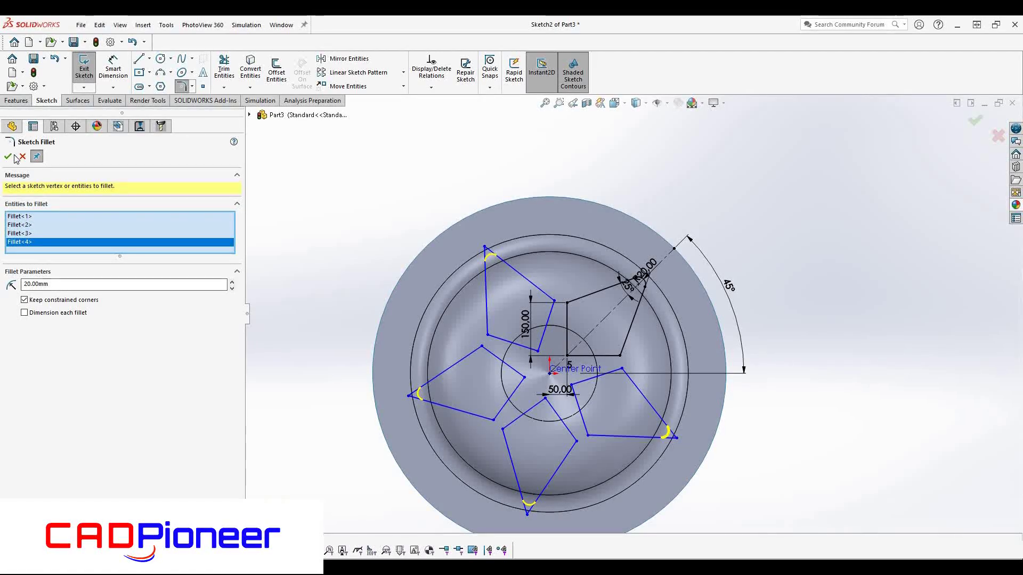
{"action": "left_click", "coordinate": [8, 156]}
{"action": "left_click", "coordinate": [8, 157]}
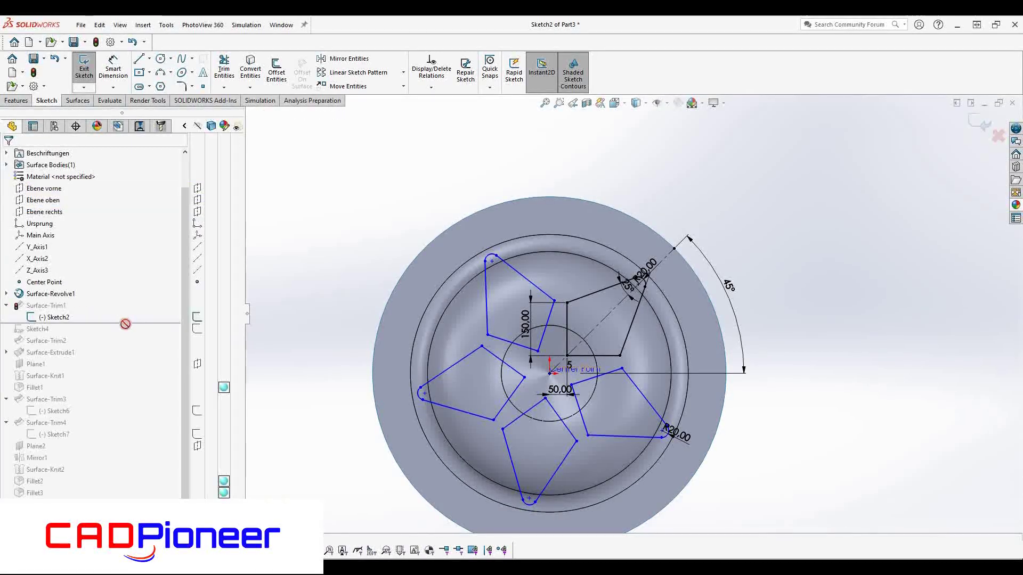
{"action": "left_click", "coordinate": [976, 123]}
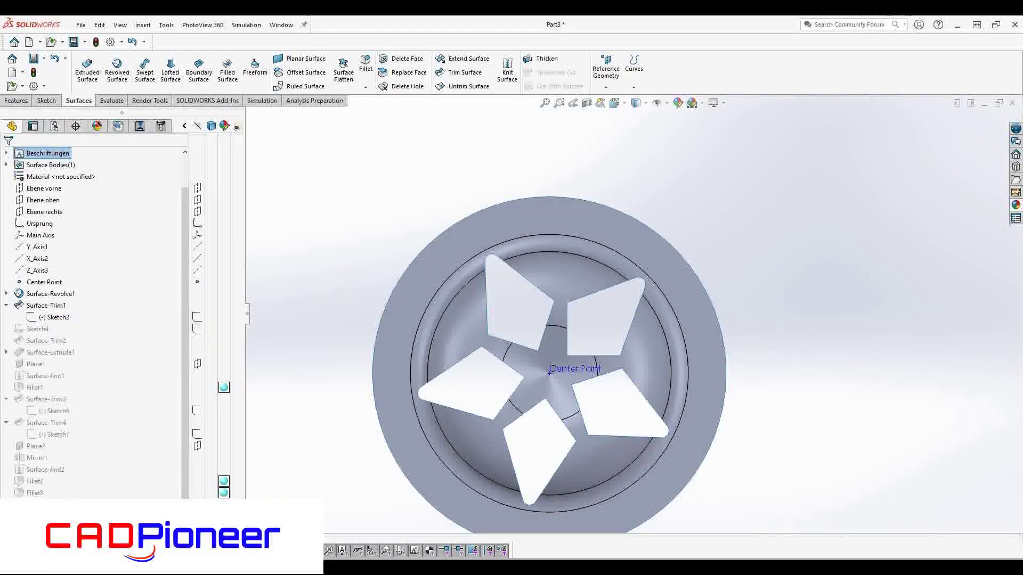
Step: Roll the model history forward to the end and delete the old Thicken1 feature
{"action": "middle_click_drag", "start_coordinate": [575, 373], "coordinate": [580, 329]}
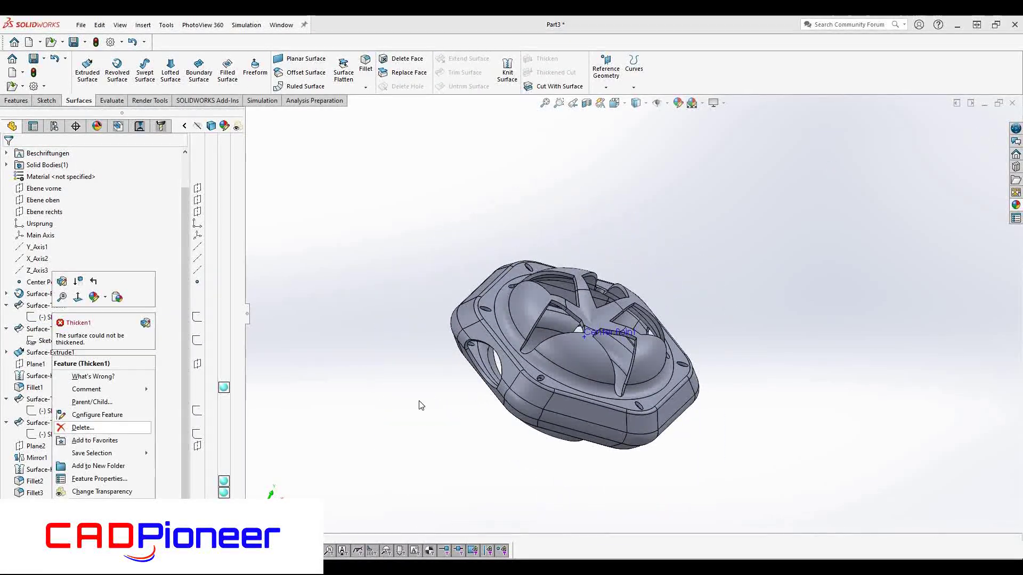
{"action": "key", "text": "Return"}
{"action": "scroll", "coordinate": [599, 389], "scroll_direction": "down", "scroll_amount": 3}
{"action": "middle_click_drag", "start_coordinate": [599, 389], "coordinate": [618, 384]}
{"action": "scroll", "coordinate": [618, 385], "scroll_direction": "up", "scroll_amount": 1}
{"action": "scroll", "coordinate": [618, 384], "scroll_direction": "up", "scroll_amount": 1}
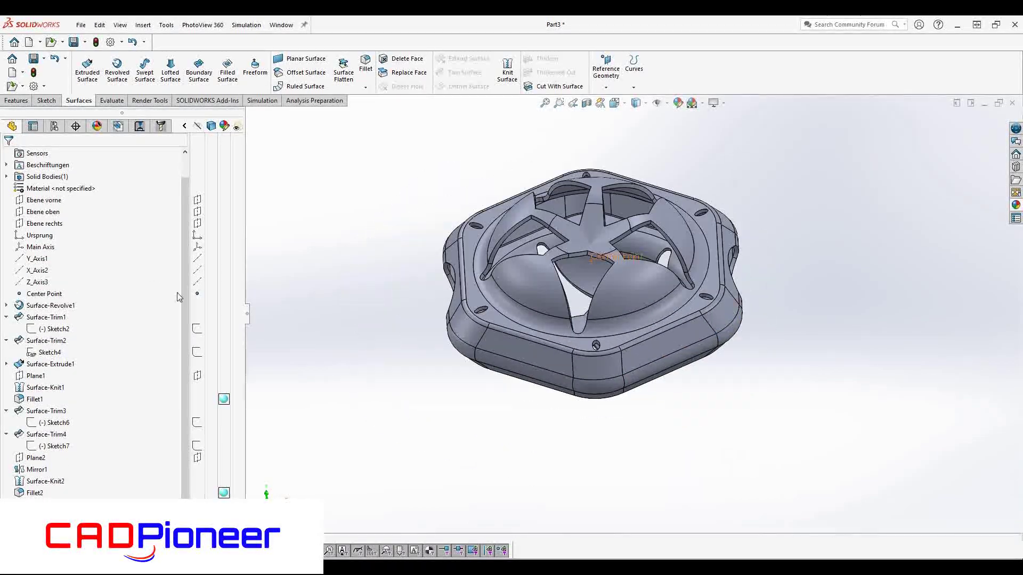
{"action": "middle_click_drag", "start_coordinate": [412, 436], "coordinate": [799, 319]}
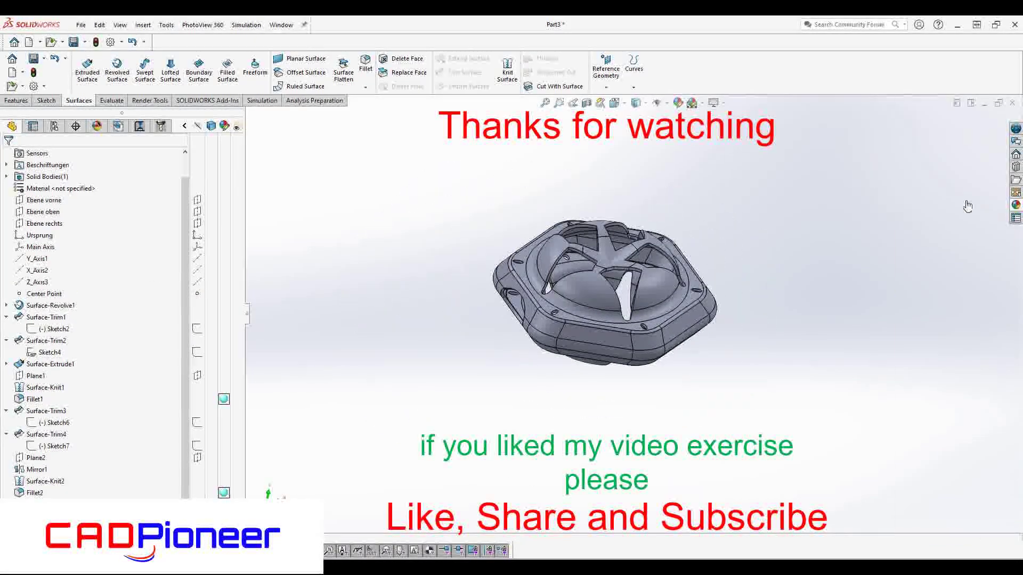
Step: Apply the black high gloss plastic appearance to the part
{"action": "left_click", "coordinate": [1016, 205]}
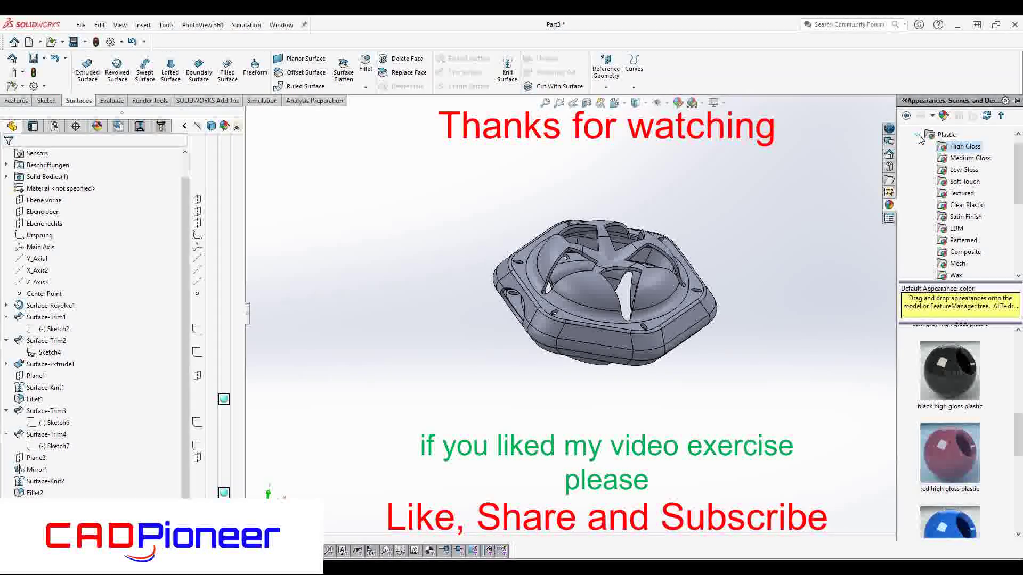
{"action": "left_click_drag", "start_coordinate": [940, 386], "coordinate": [731, 416]}
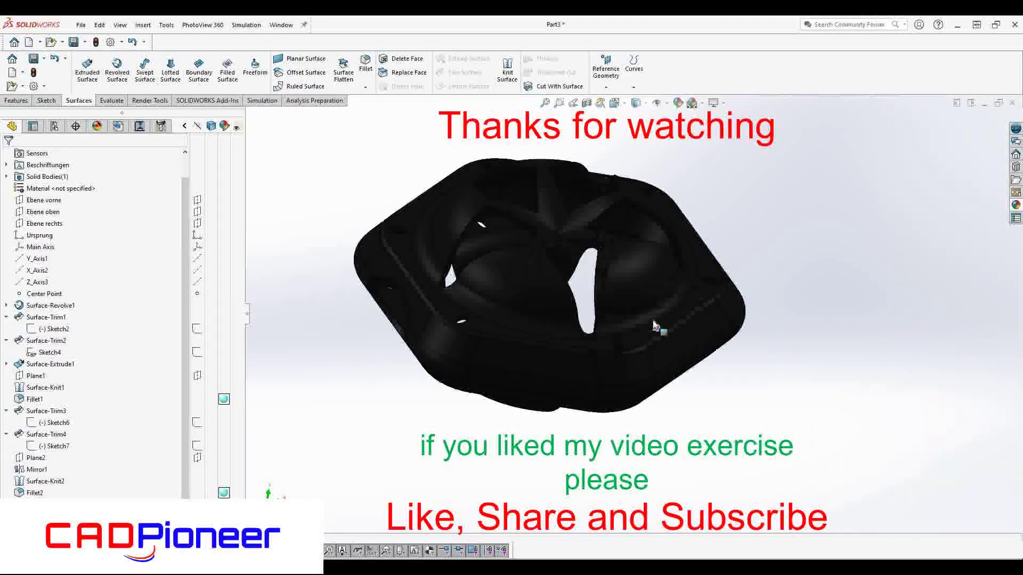
Step: Replace the part's black appearance with a grey one
{"action": "left_click", "coordinate": [1017, 204]}
{"action": "left_click_drag", "start_coordinate": [946, 491], "coordinate": [644, 334]}
{"action": "middle_click_drag", "start_coordinate": [645, 335], "coordinate": [708, 389]}
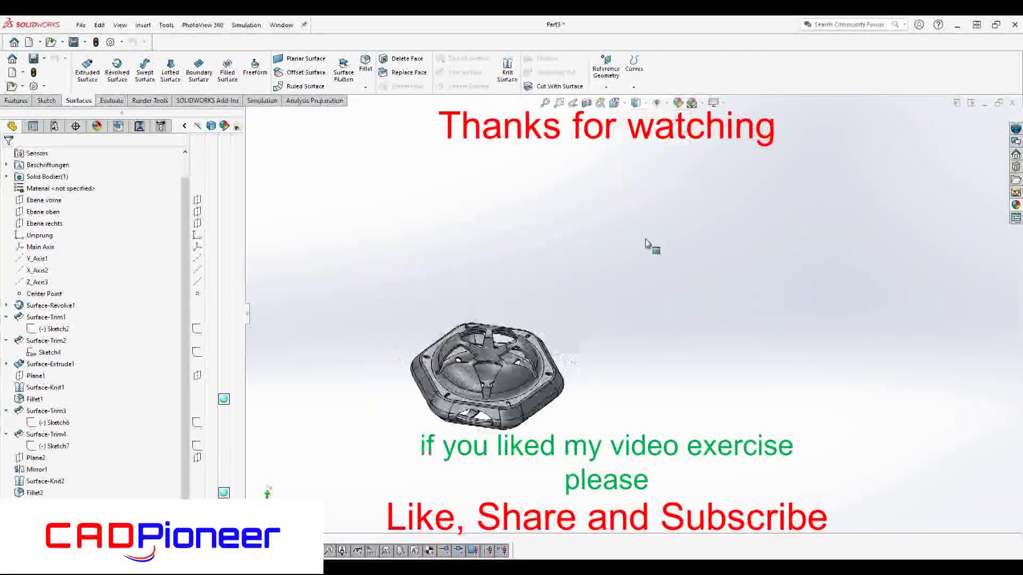